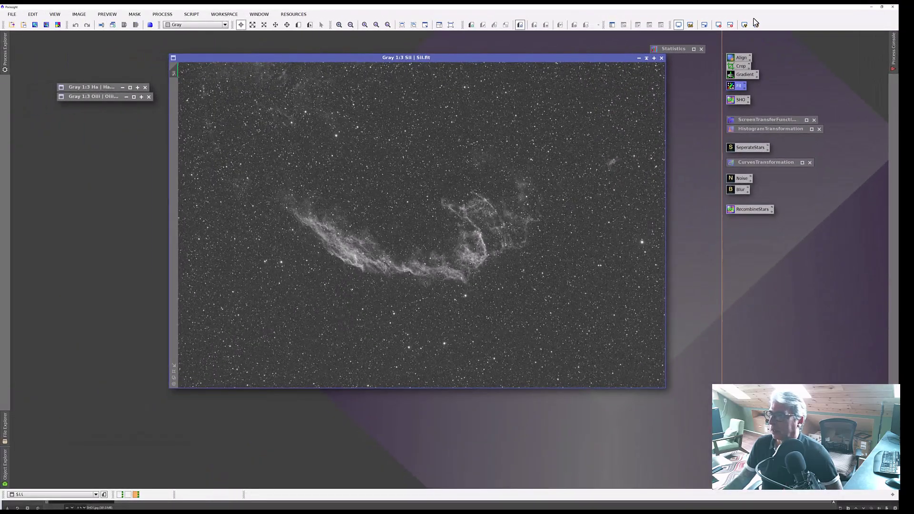
- Reset the SII screen stretch, re-apply the auto-stretch, then iconize the SII window
left_click(719, 25)
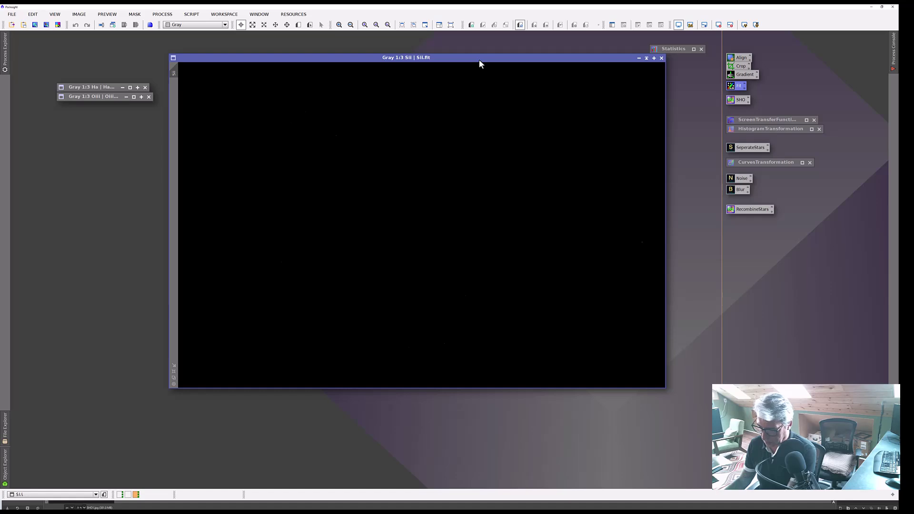
key("ctrl+a")
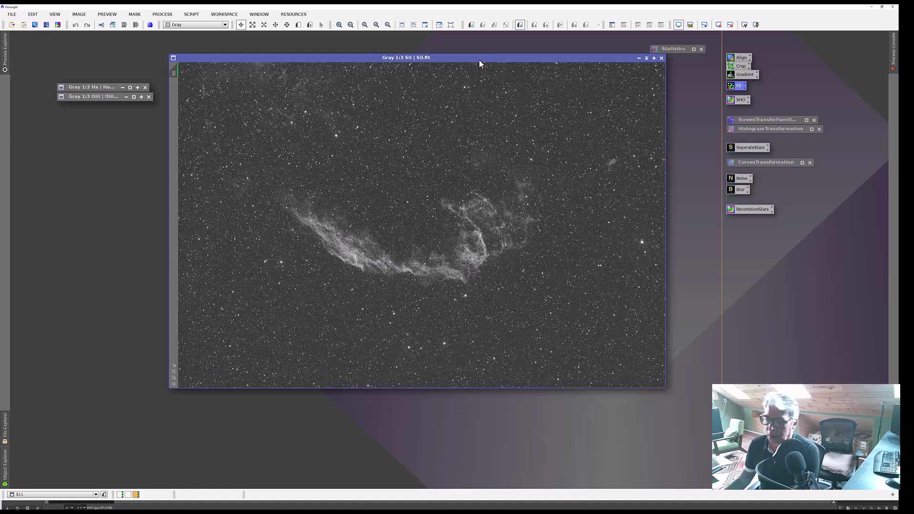
left_click(646, 59)
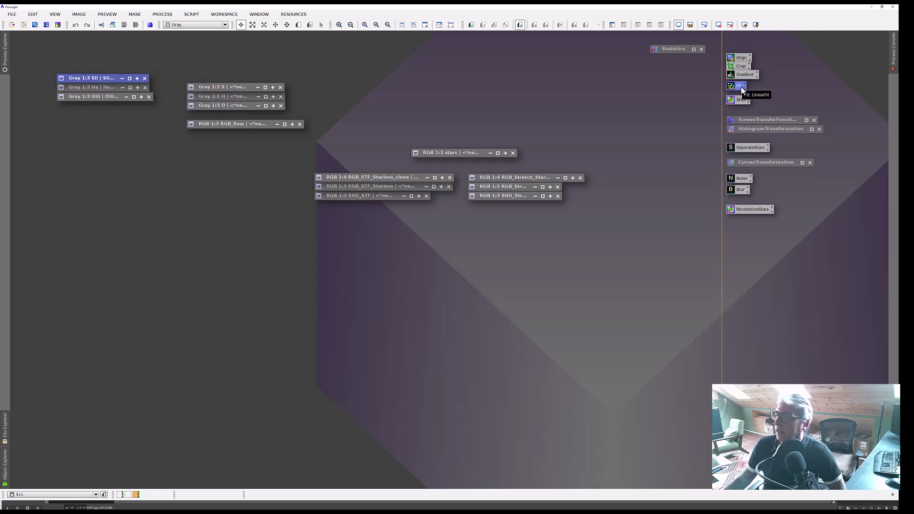
double_click(238, 87)
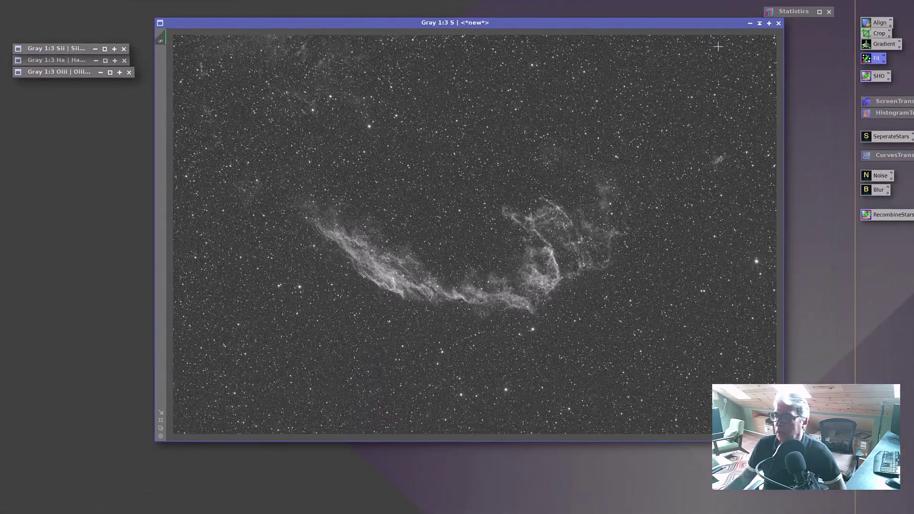
left_click(759, 23)
double_click(227, 71)
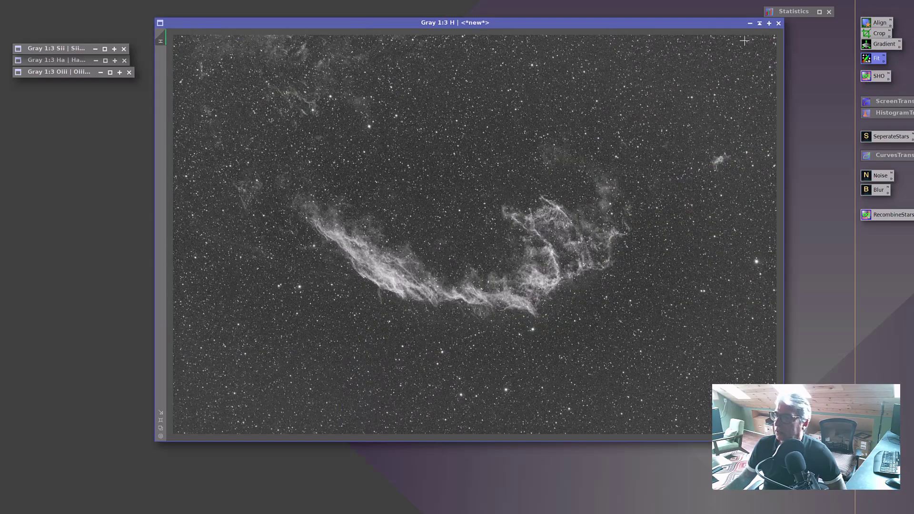
left_click(759, 23)
double_click(204, 85)
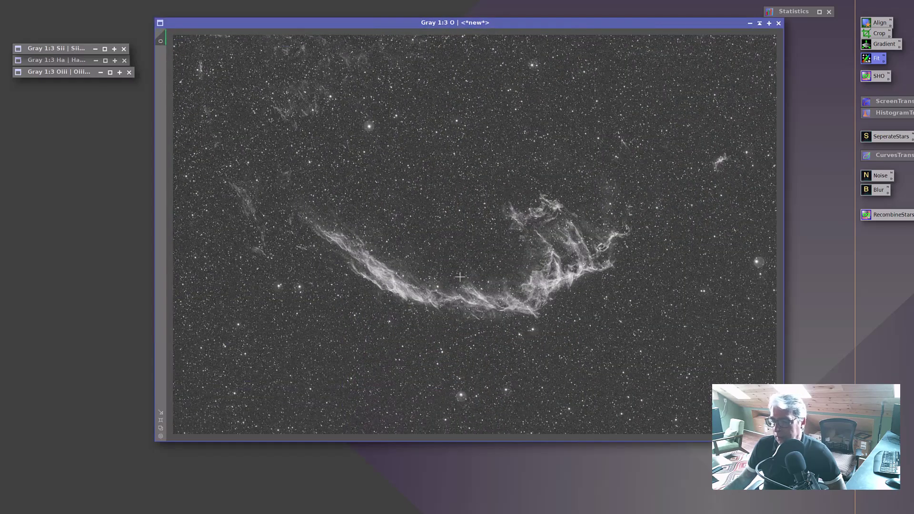
left_click_drag(276, 24, 318, 32)
double_click(189, 59)
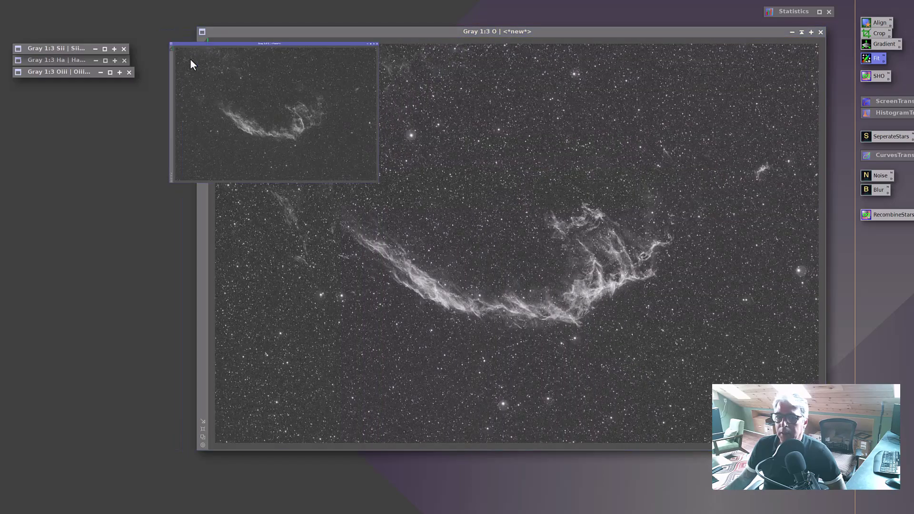
left_click_drag(266, 24, 310, 32)
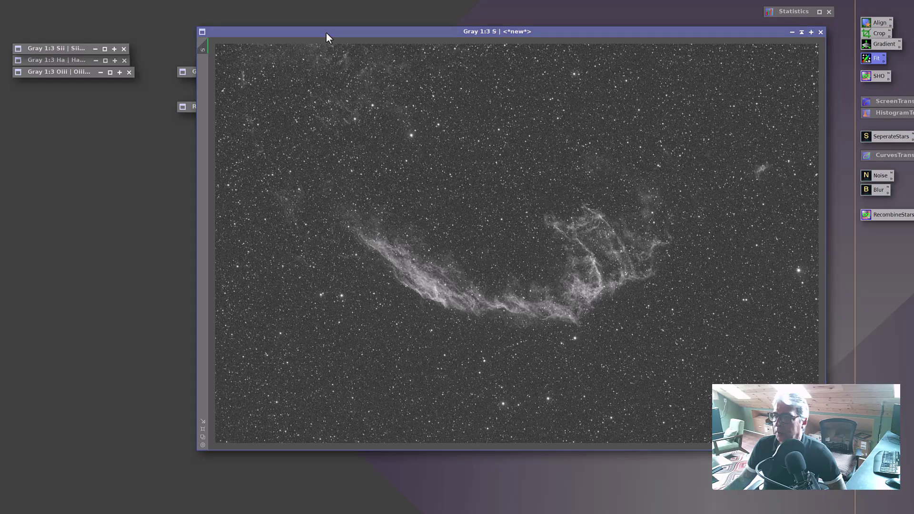
double_click(190, 72)
left_click_drag(245, 26, 284, 33)
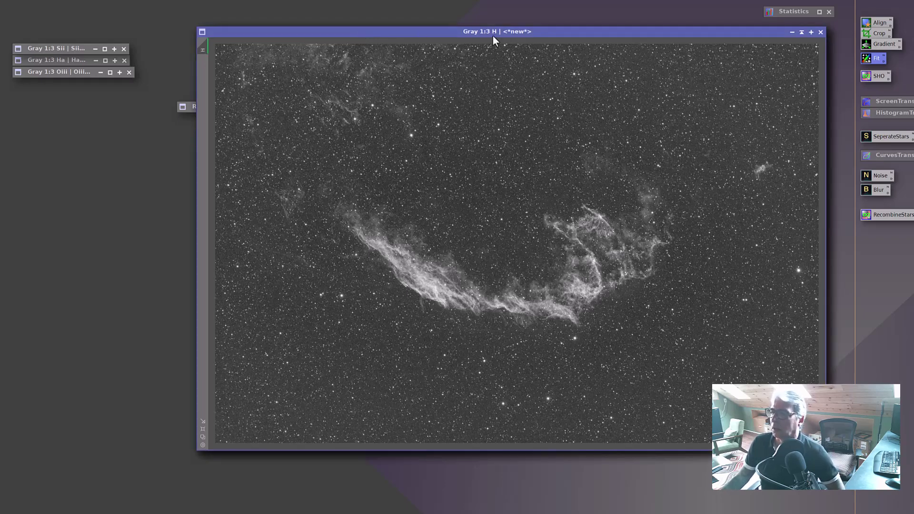
left_click(802, 32)
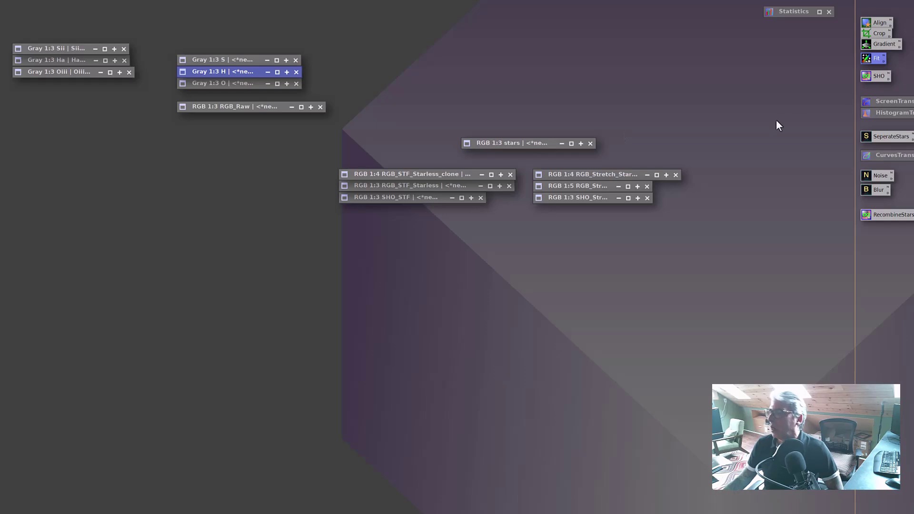
- Check the saved SHO PixelMath R/G/B expressions and run them with Apply Global
double_click(879, 77)
left_click_drag(665, 258, 533, 66)
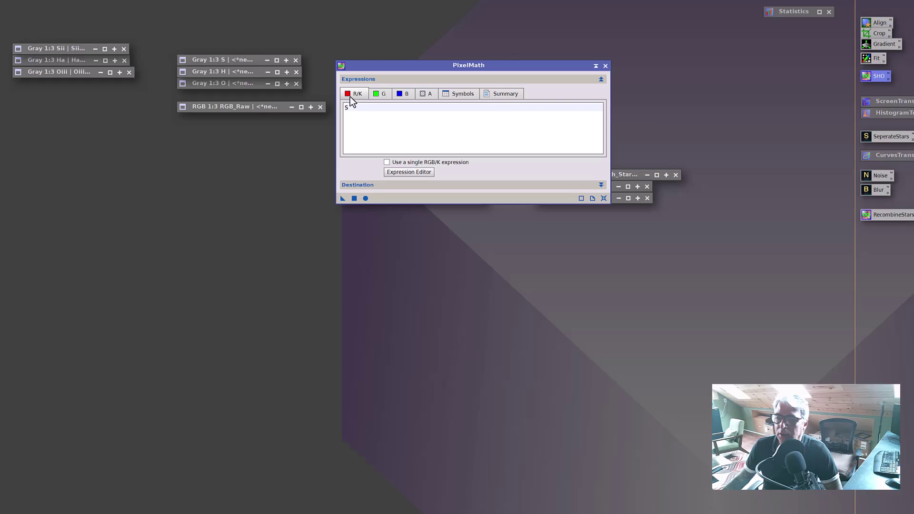
left_click(379, 94)
left_click(406, 93)
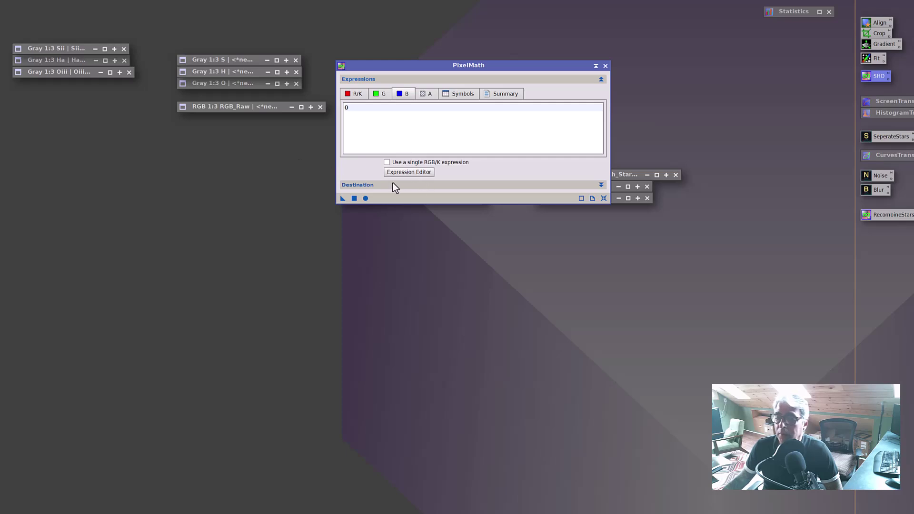
left_click(354, 198)
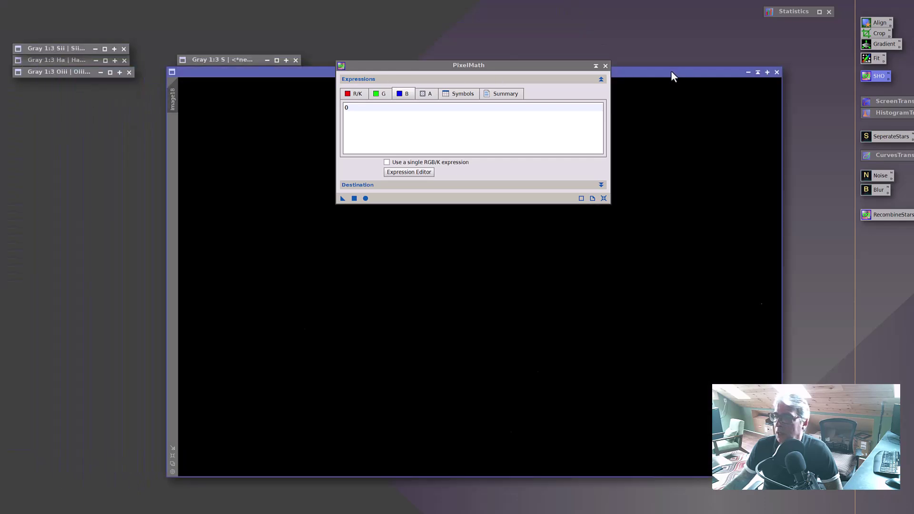
- Bring the new Image18 colour composite forward and reposition the PixelMath window
left_click_drag(540, 70, 913, 305)
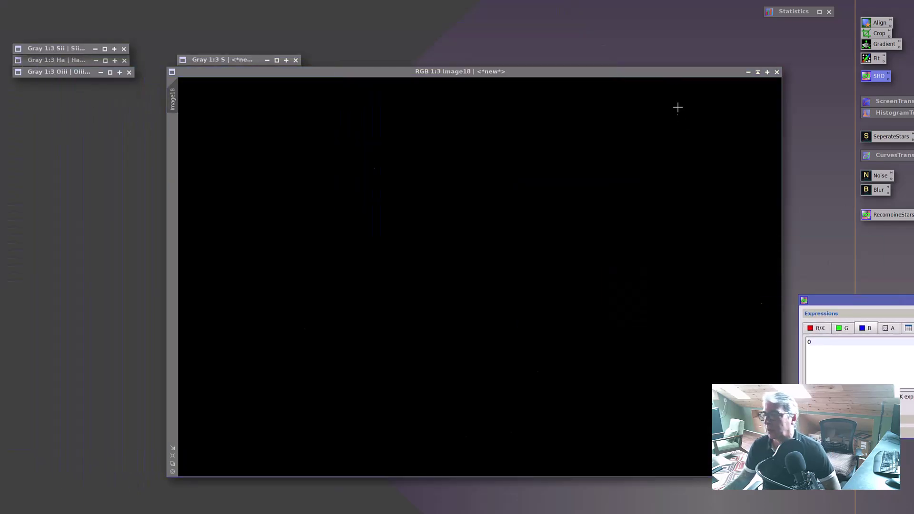
left_click(663, 76)
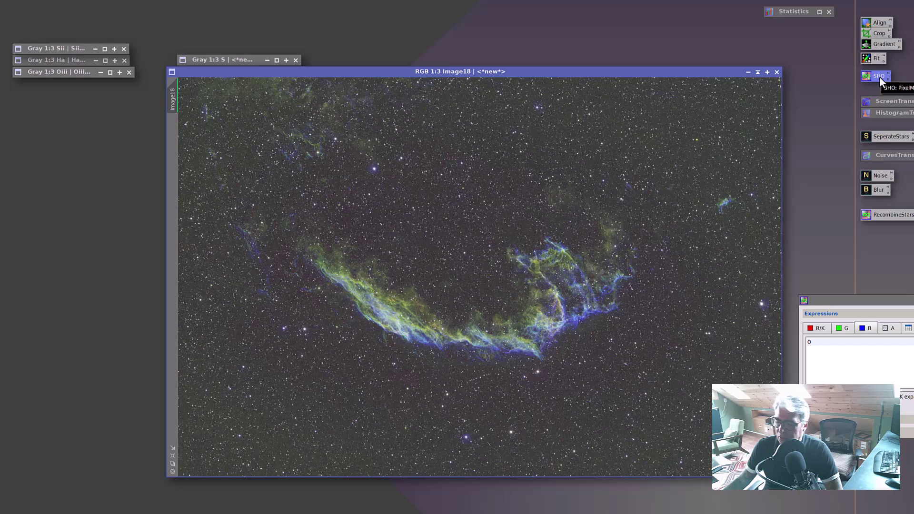
left_click_drag(878, 76, 564, 85)
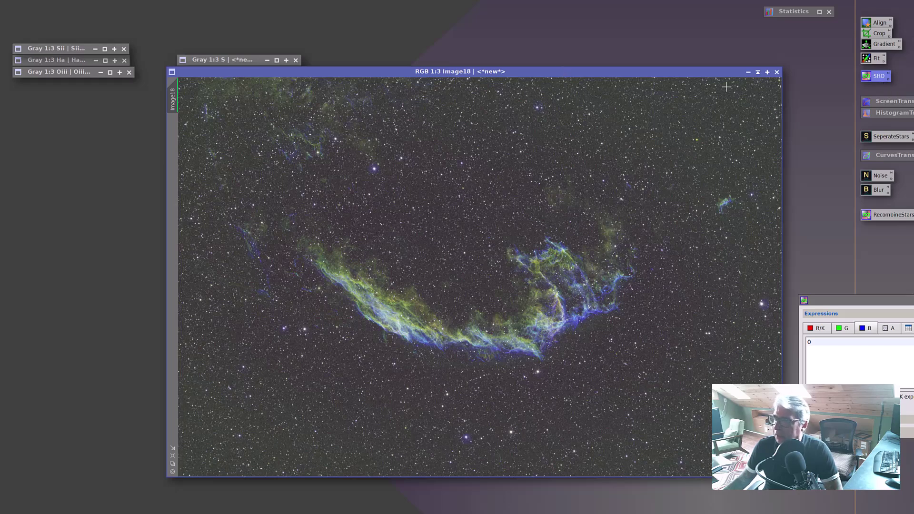
left_click_drag(847, 300, 701, 221)
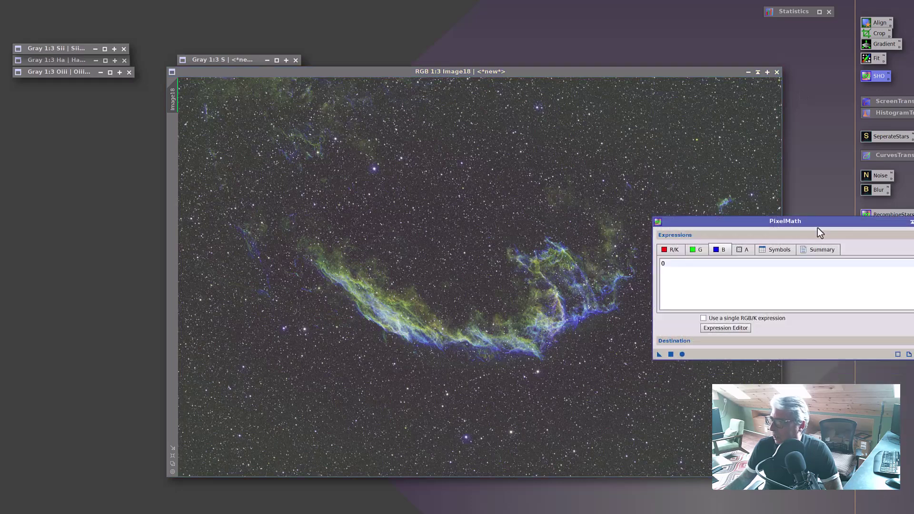
- Close PixelMath and discard the Image18 composite window
left_click(911, 221)
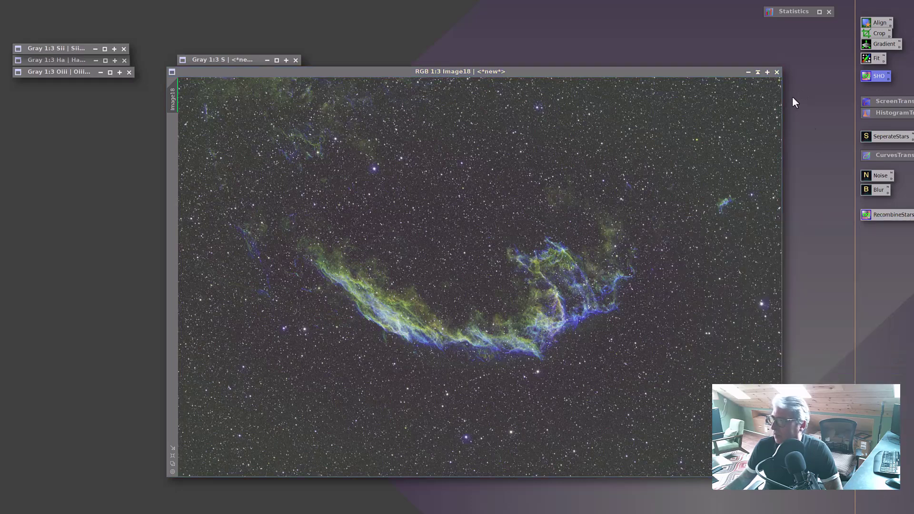
left_click(776, 72)
left_click(776, 73)
- Restore RGB_Raw, zoom in and out to inspect it, then iconize it
double_click(239, 108)
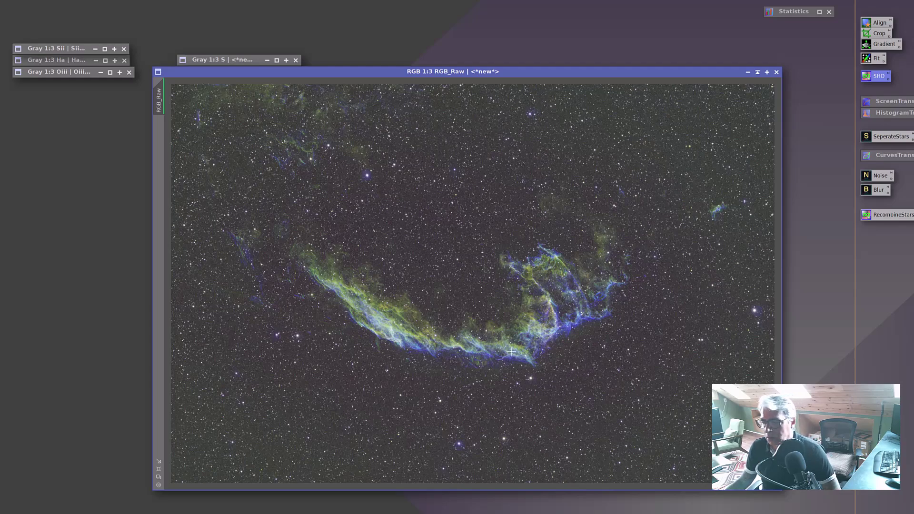
scroll(510, 352, "up", 4)
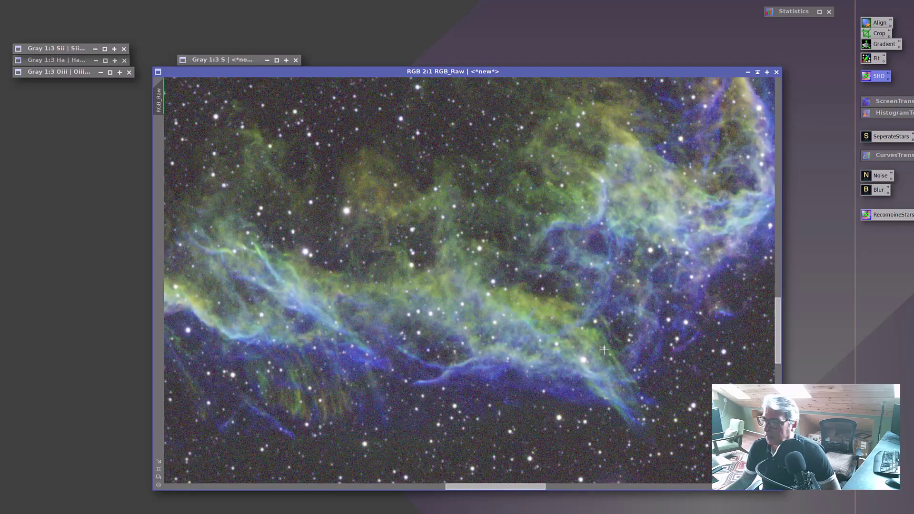
scroll(661, 323, "down", 1)
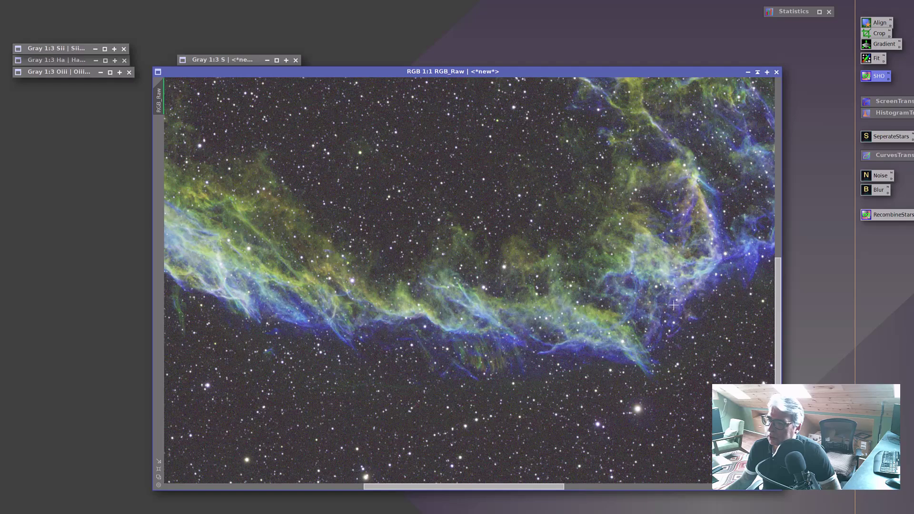
scroll(671, 307, "down", 2)
scroll(397, 262, "up", 3)
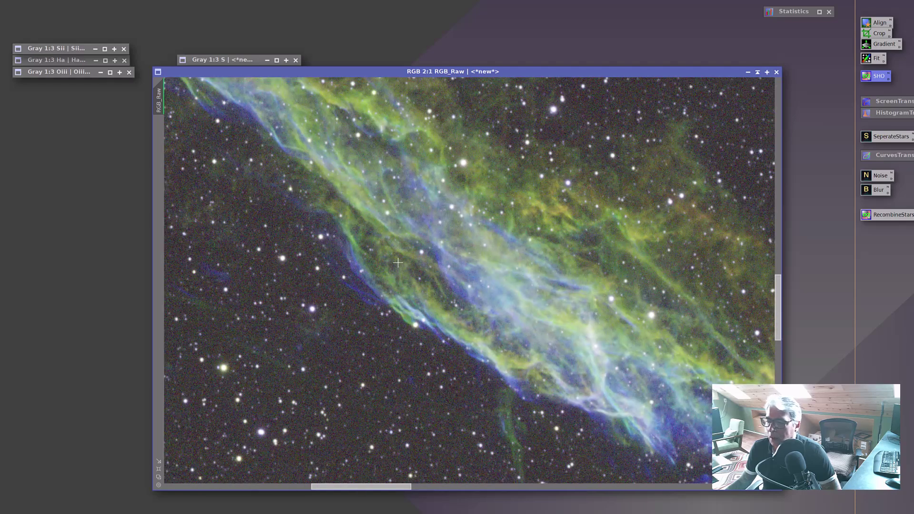
scroll(398, 262, "down", 1)
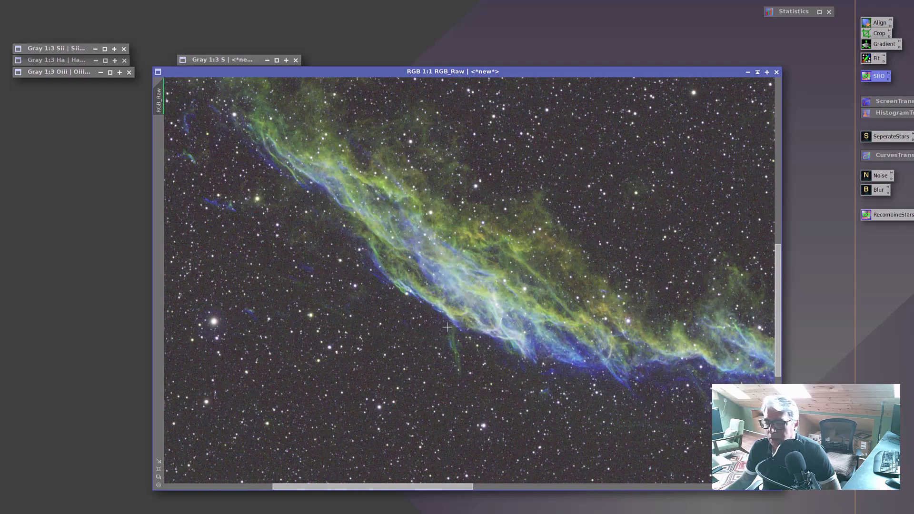
scroll(413, 291, "down", 1)
scroll(537, 198, "up", 6)
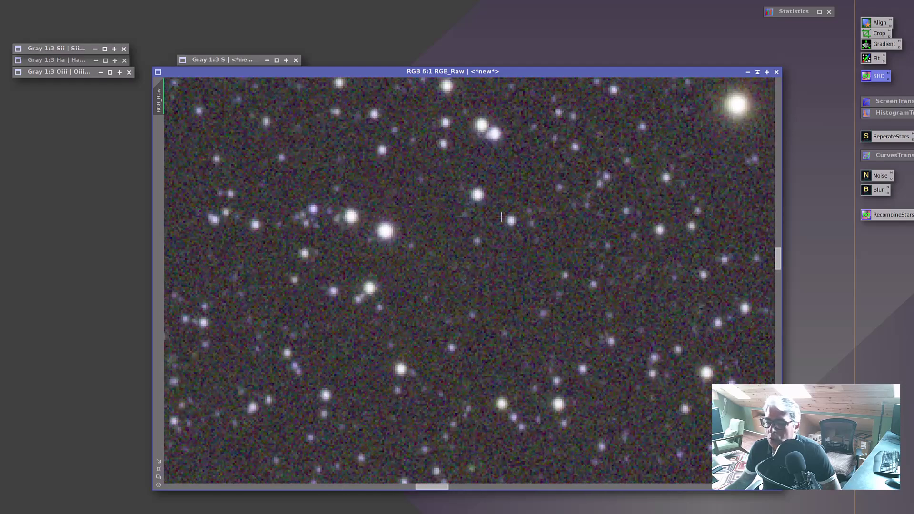
scroll(632, 150, "down", 7)
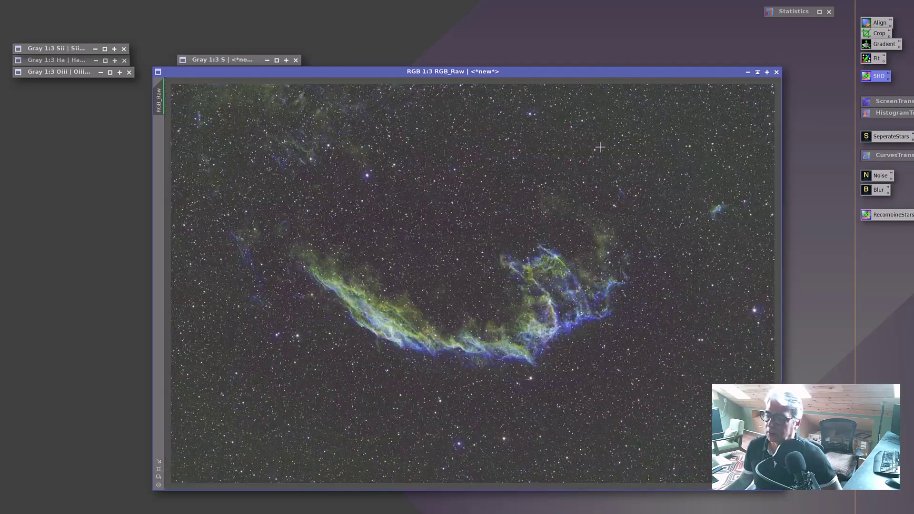
left_click(757, 72)
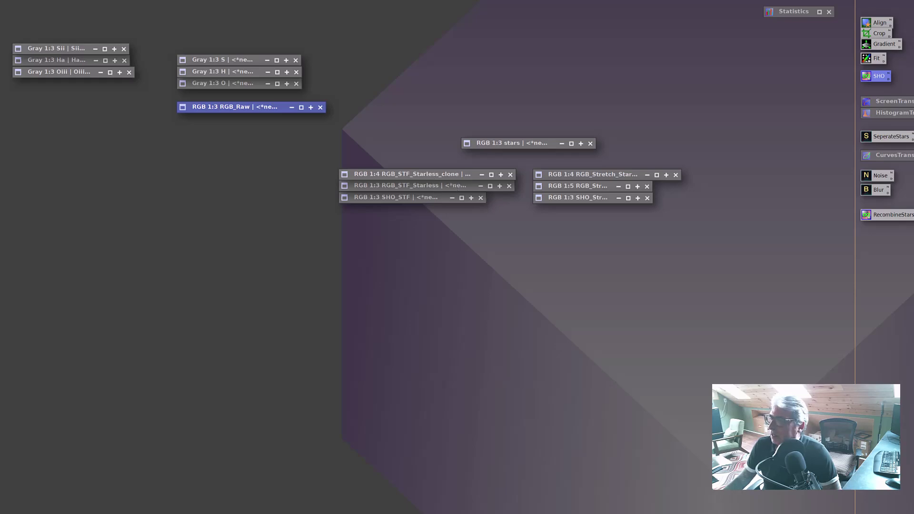
- Auto-stretch RGB_Raw with STF and transfer those settings to HistogramTransformation
double_click(276, 107)
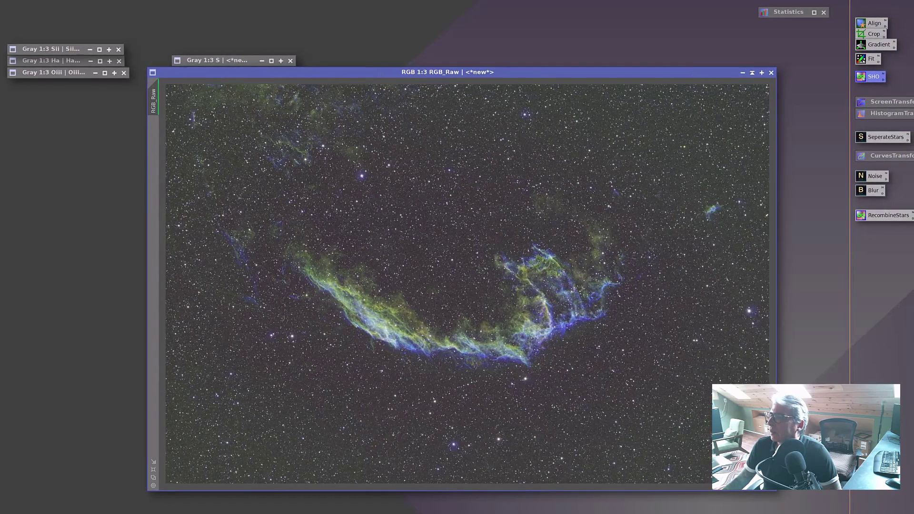
key("ctrl+F12")
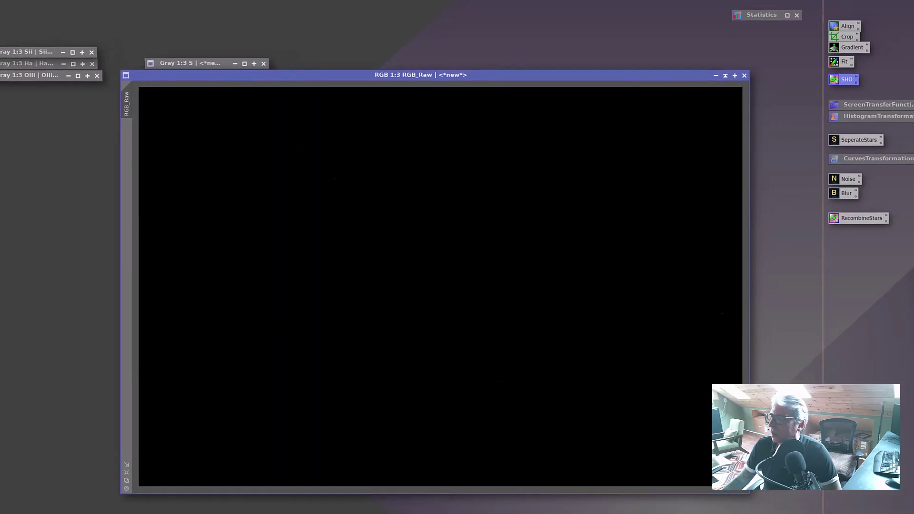
double_click(873, 107)
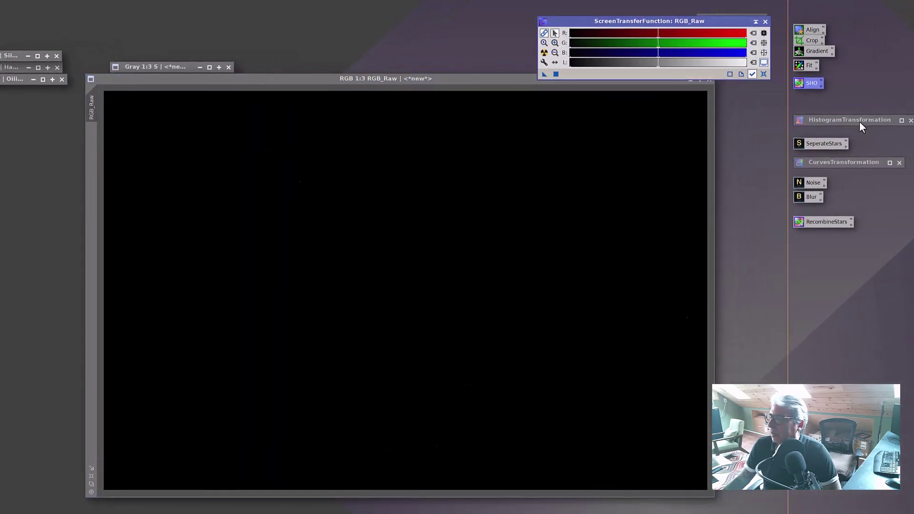
left_click_drag(604, 26, 804, 116)
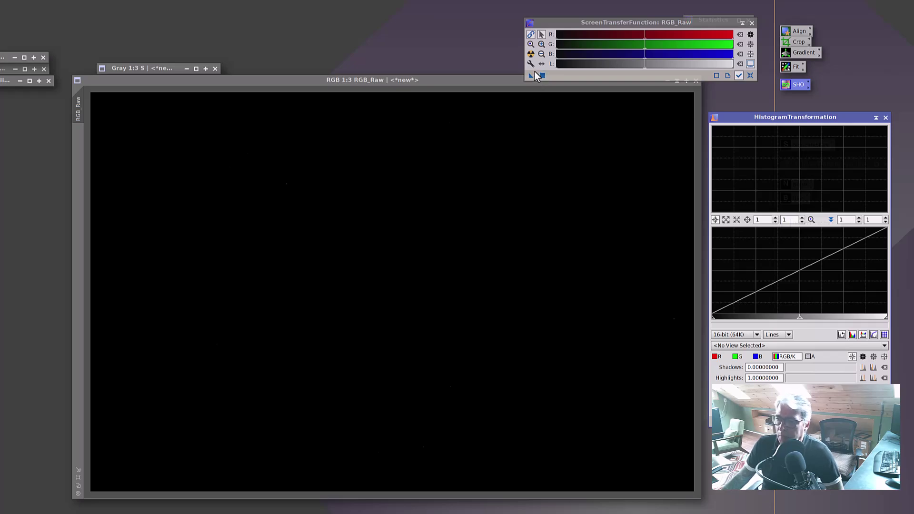
left_click_drag(587, 23, 483, 10)
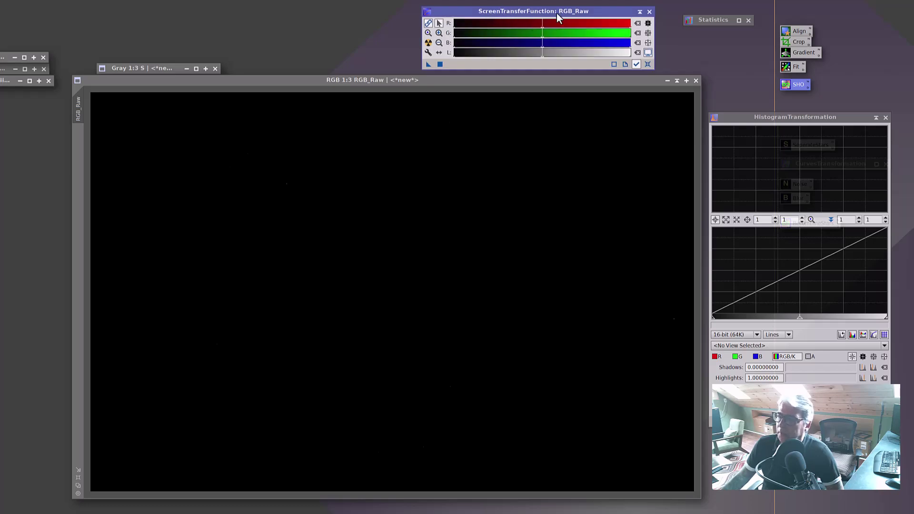
left_click(428, 42)
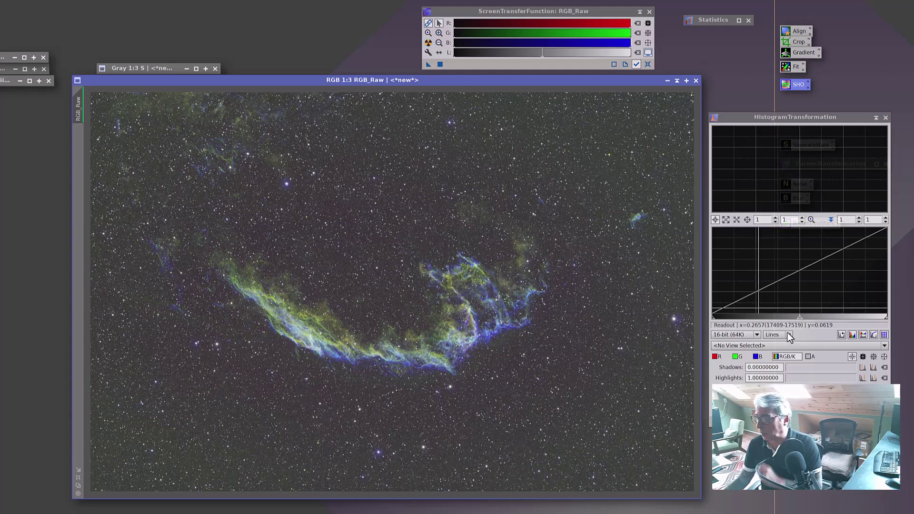
left_click(792, 346)
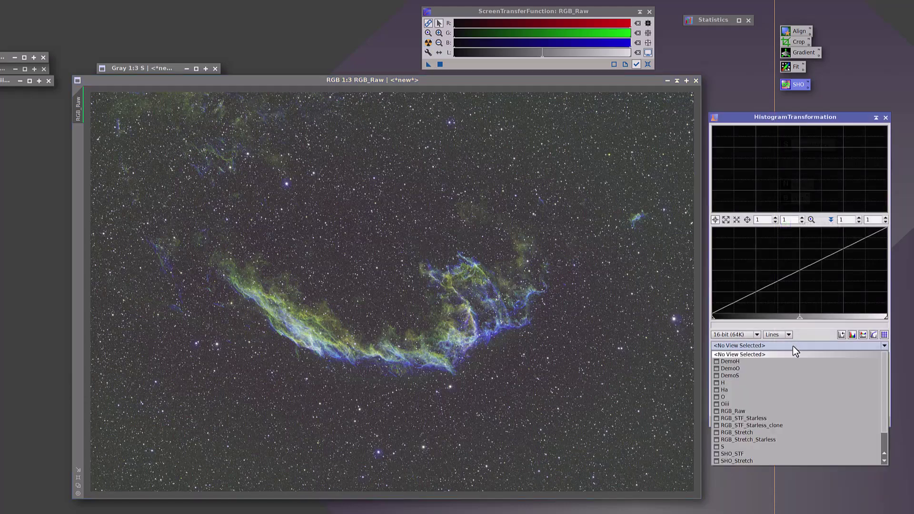
left_click(757, 411)
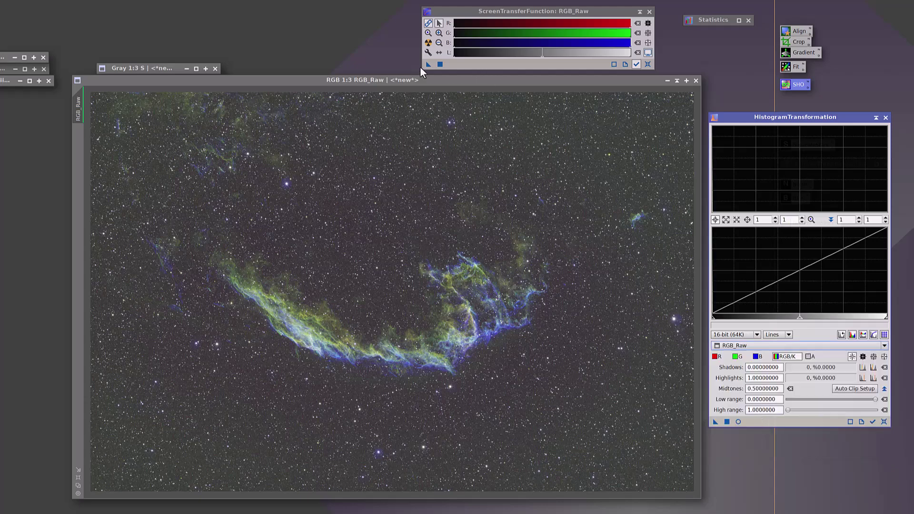
left_click_drag(428, 65, 439, 110)
left_click_drag(589, 267, 740, 424)
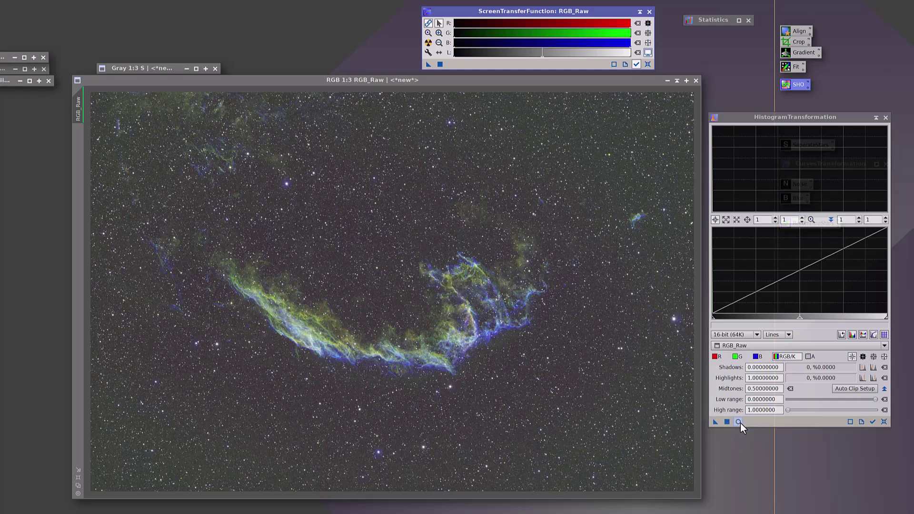
left_click_drag(427, 65, 756, 366)
left_click_drag(789, 417, 778, 419)
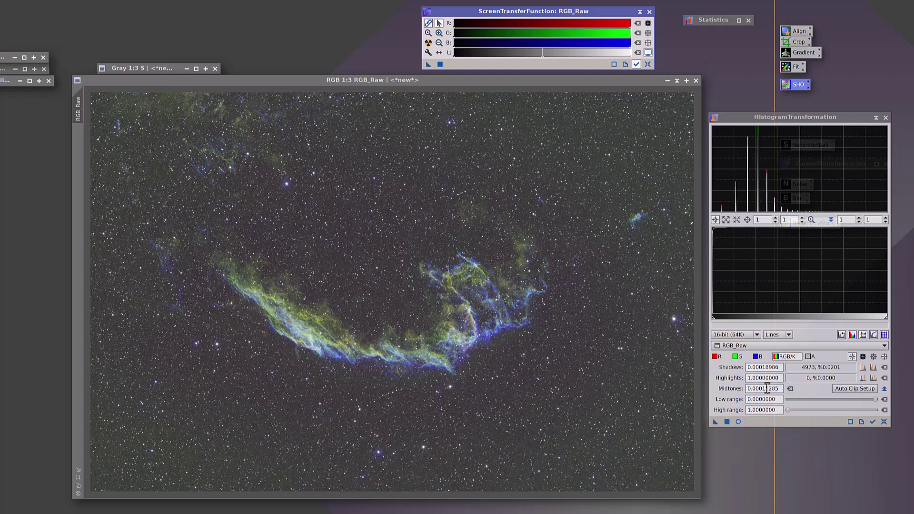
- Apply the histogram stretch to RGB_Raw, then undo it
left_click(629, 81)
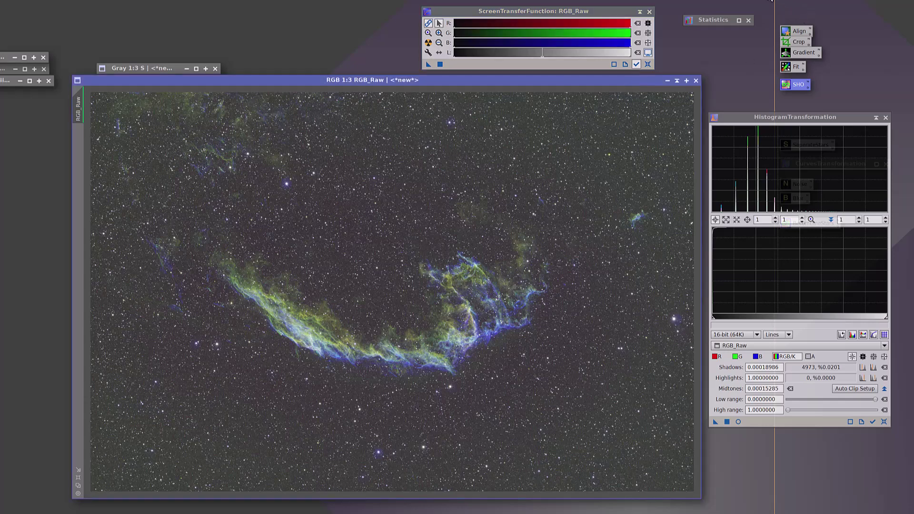
key("ctrl+F12")
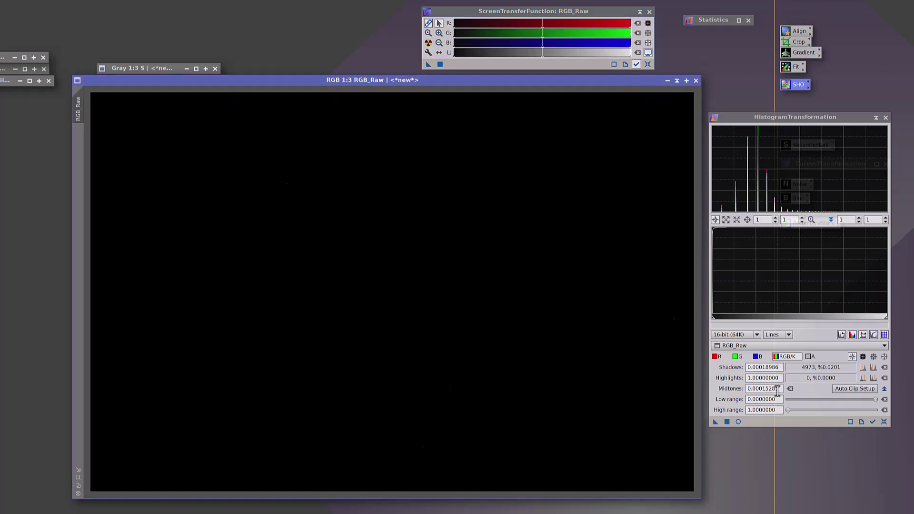
left_click(726, 422)
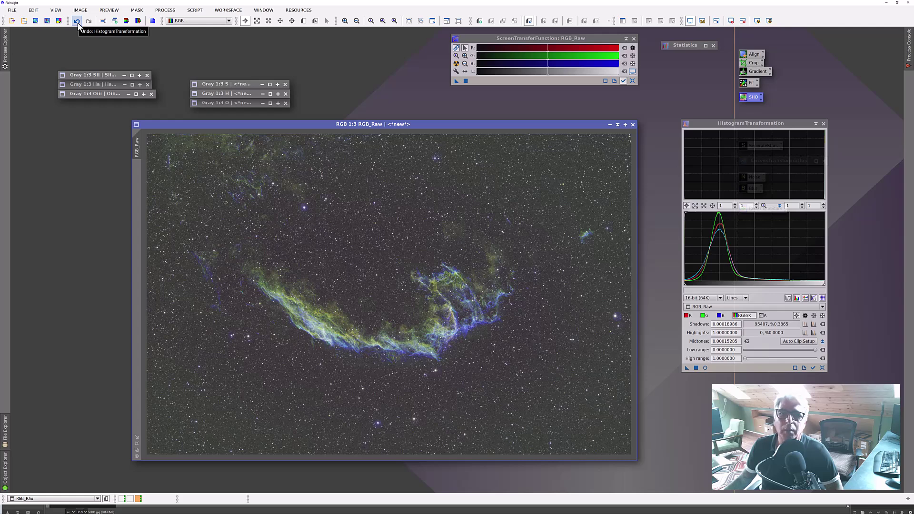
left_click(77, 22)
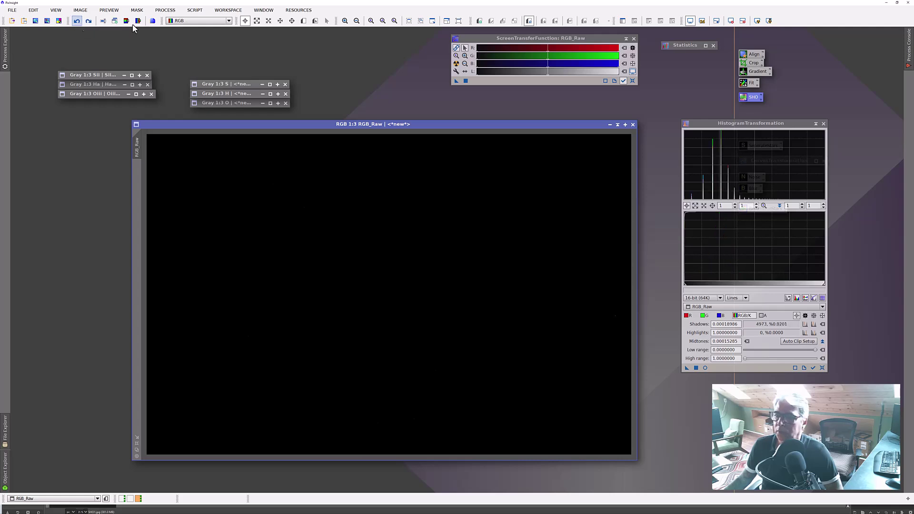
- Close HistogramTransformation, auto-stretch the RGB_Raw display, and iconize its window
left_click(823, 124)
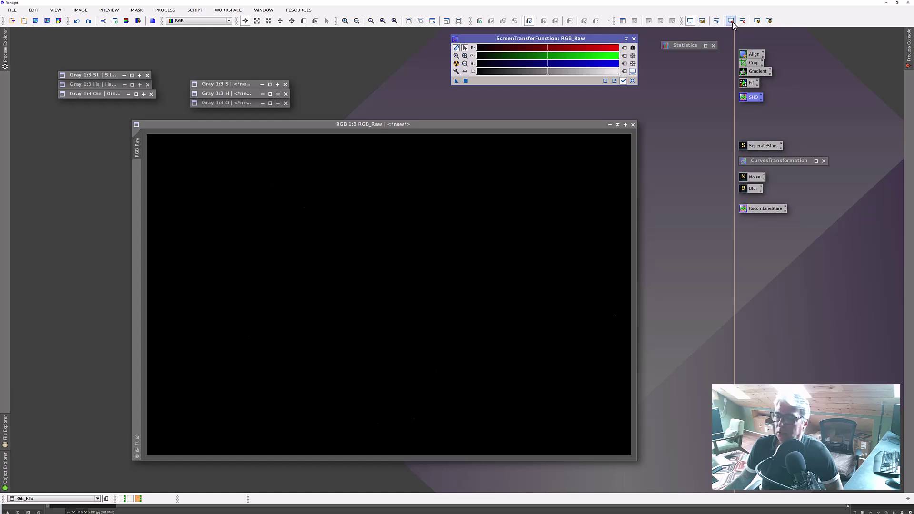
left_click(541, 127)
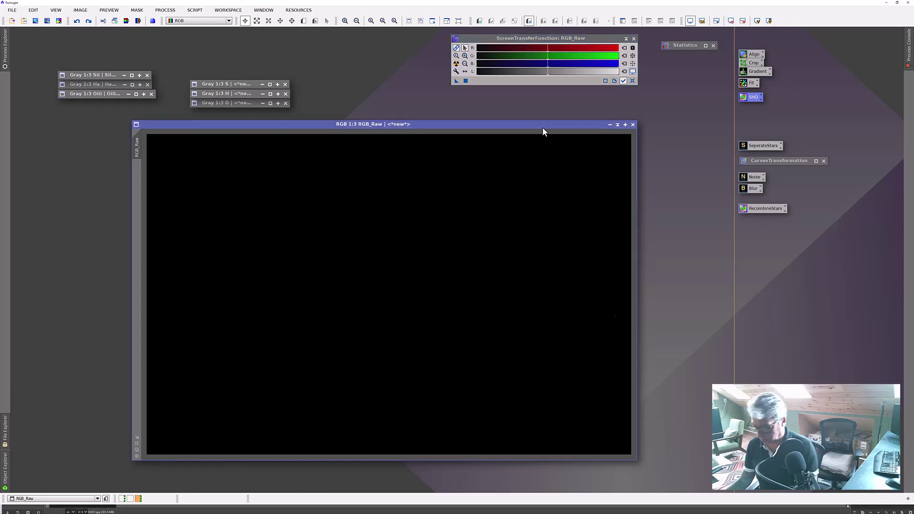
key("ctrl+a")
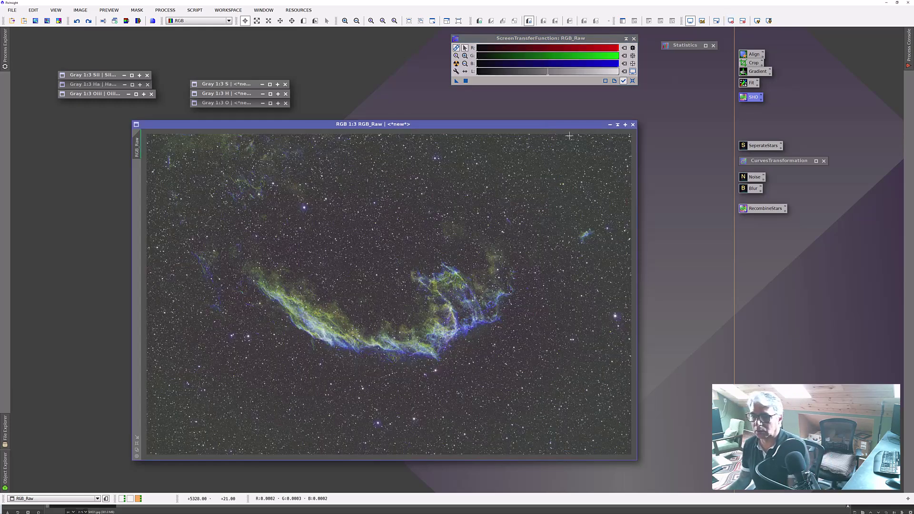
left_click(619, 125)
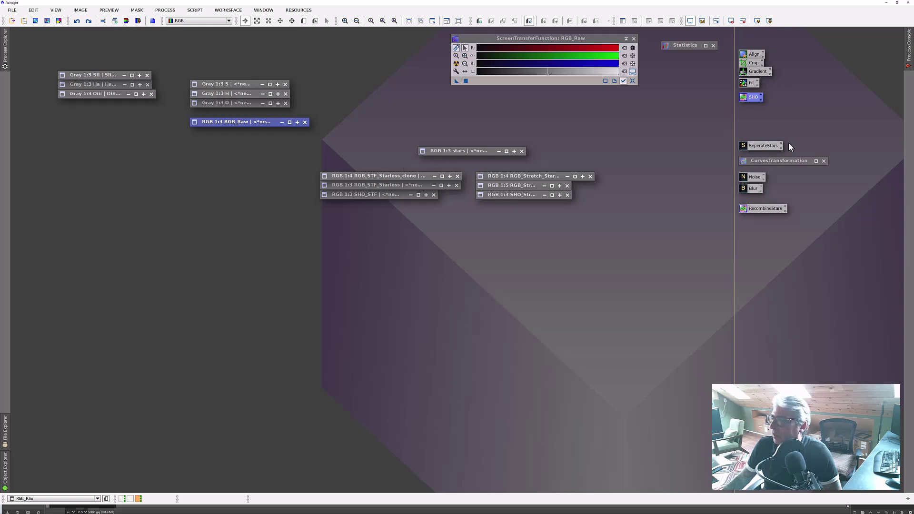
- Review the SeperateStars StarXTerminator settings, then shade the dialog
double_click(763, 147)
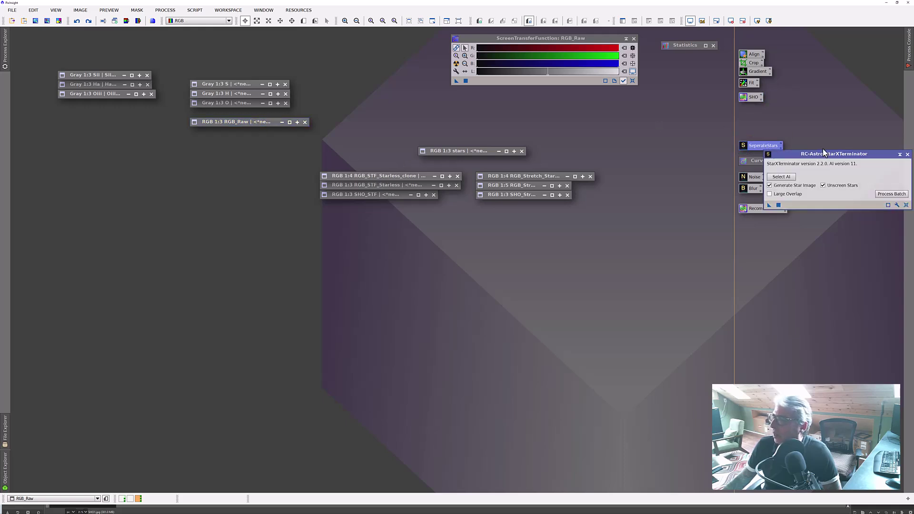
left_click_drag(839, 157, 569, 109)
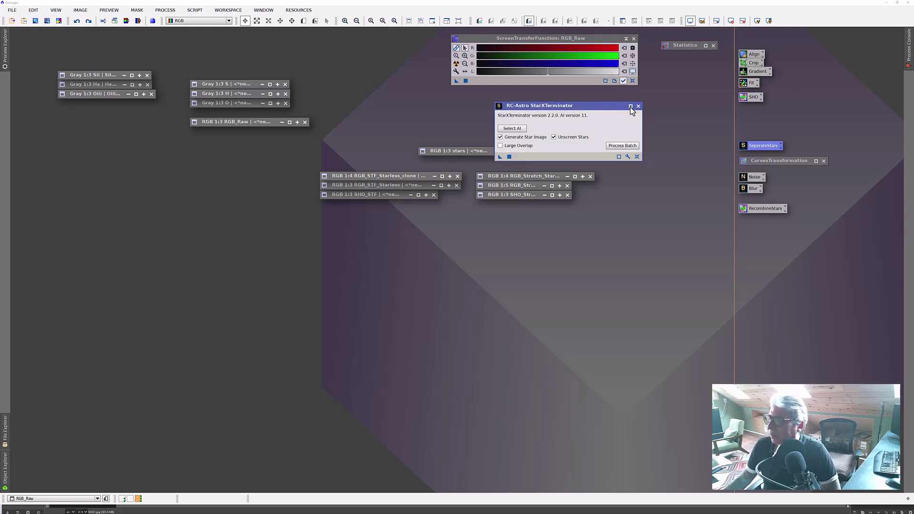
left_click(630, 106)
- Restore the extracted stars image, zoom in to inspect it, then shade it again
double_click(453, 151)
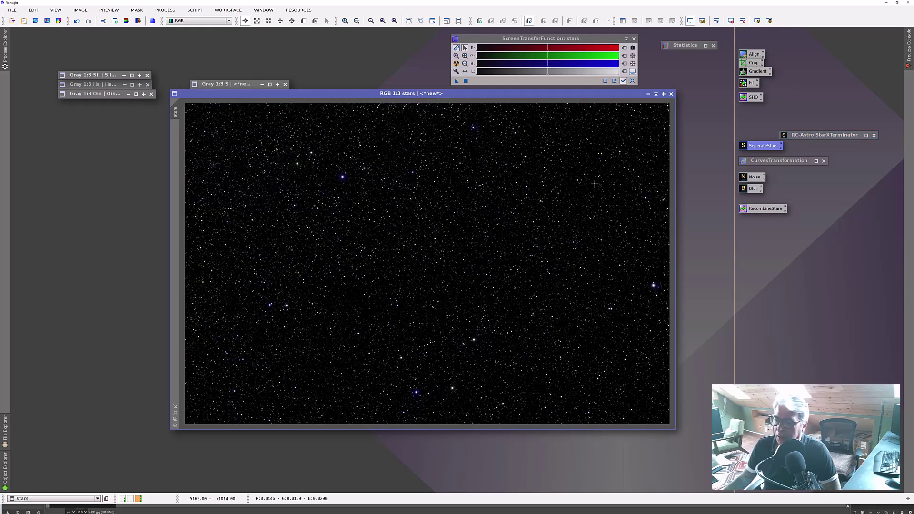
scroll(490, 190, "down", 3)
scroll(490, 191, "up", 9)
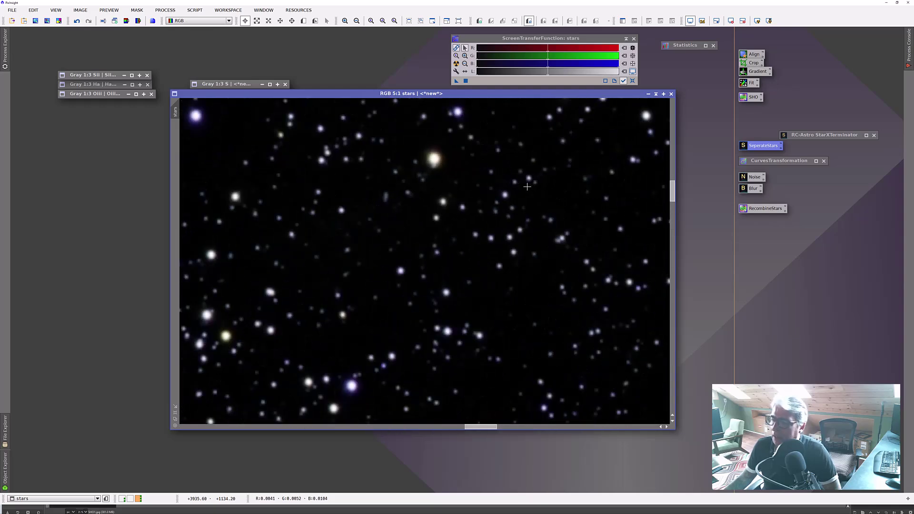
scroll(529, 185, "down", 2)
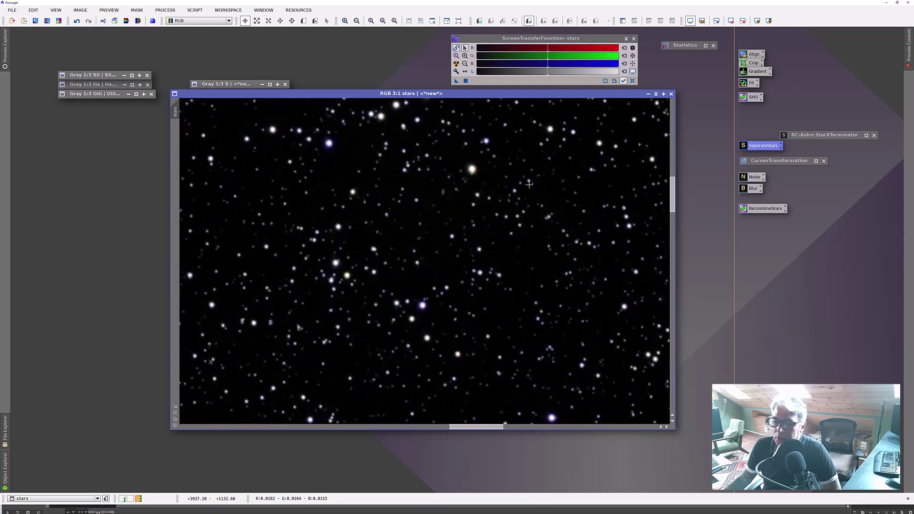
scroll(537, 187, "down", 4)
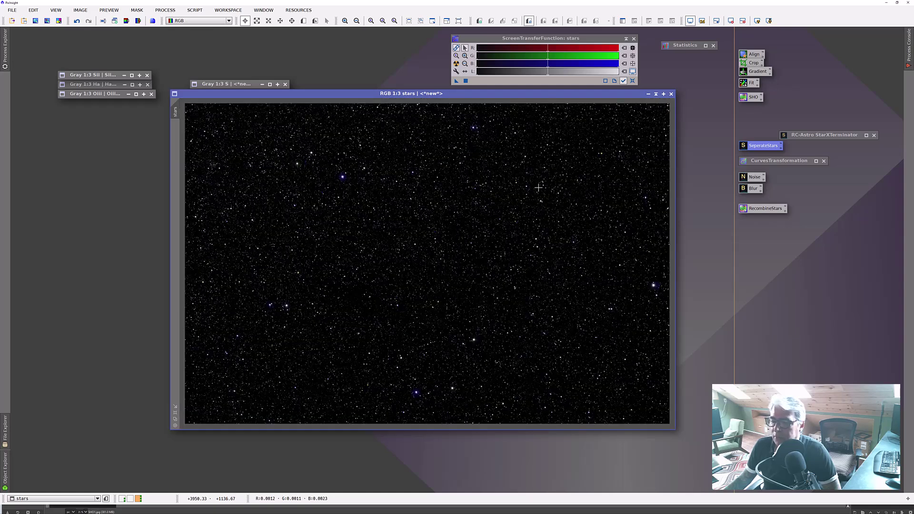
left_click(656, 94)
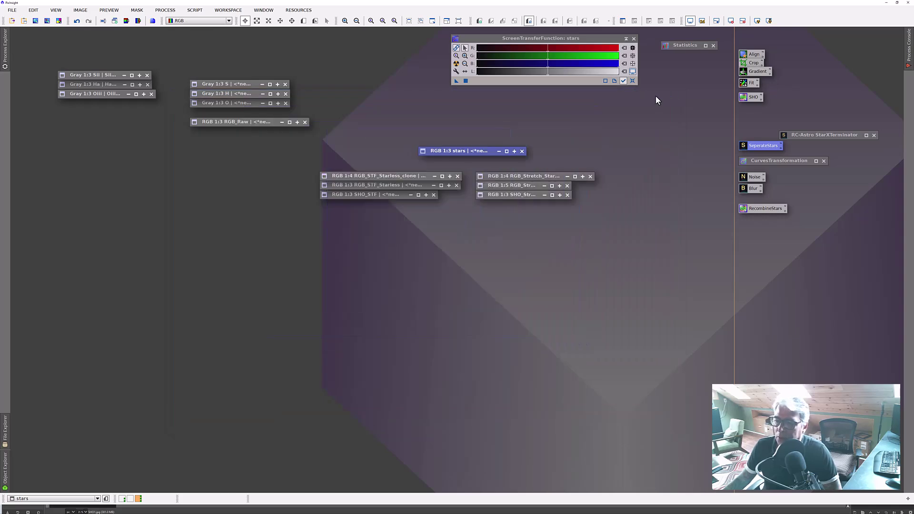
- Restore the shaded RGB_STF_Starless_clone window and drag it into position
double_click(390, 177)
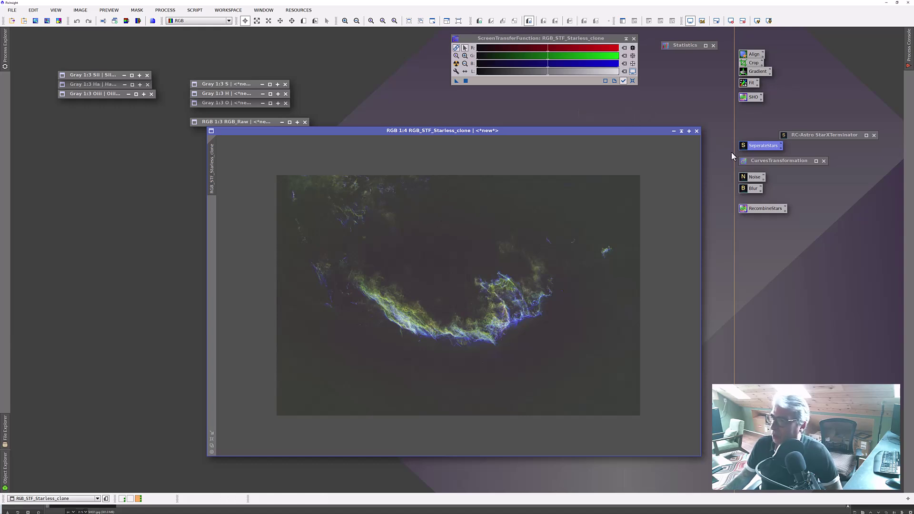
left_click_drag(564, 130, 539, 122)
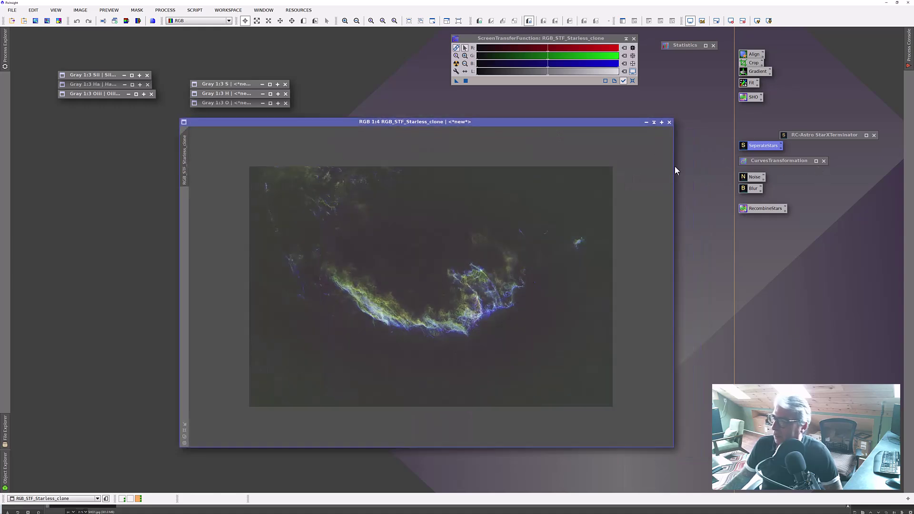
- Shape an S-curve on the starless clone, darkening shadows and lifting highlights, checked in Real-Time Preview
double_click(786, 161)
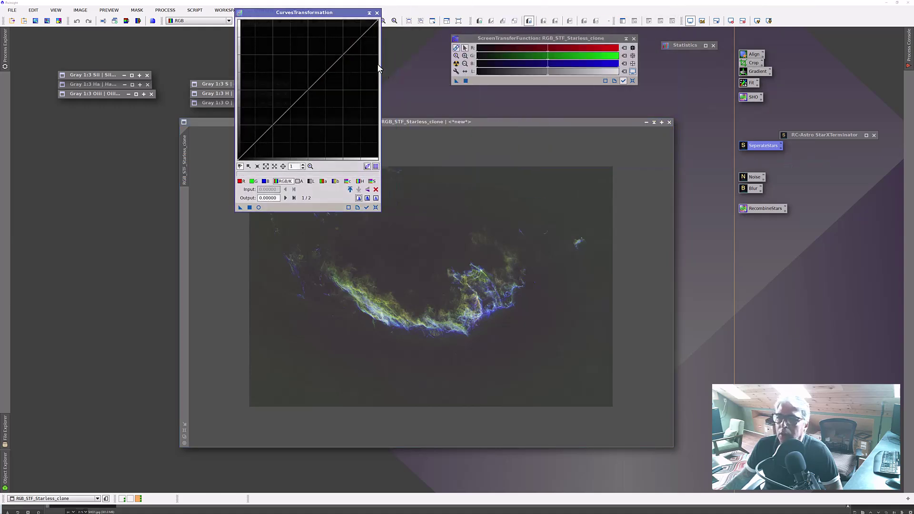
left_click_drag(315, 12, 719, 109)
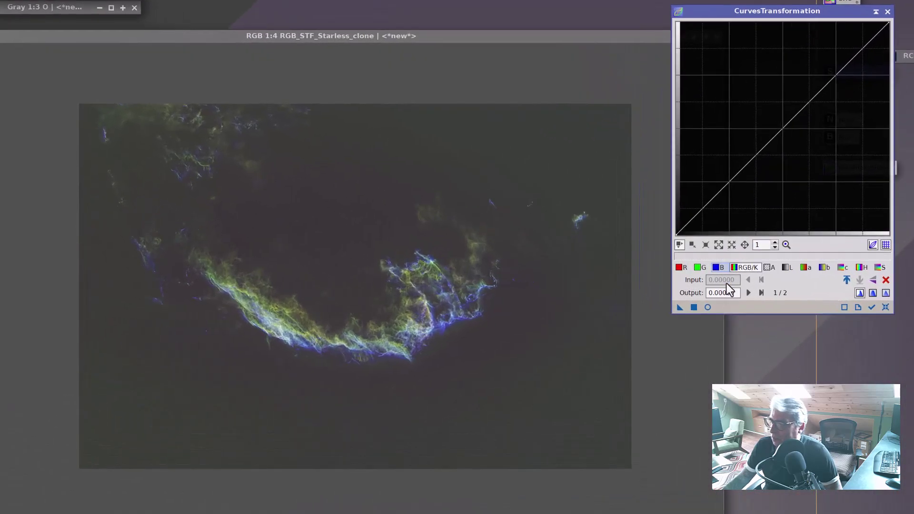
left_click_drag(704, 208, 710, 215)
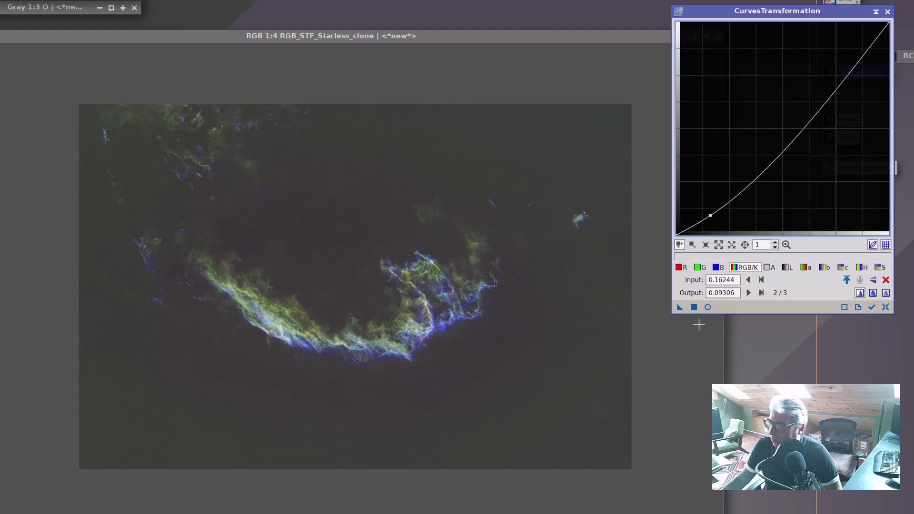
left_click(707, 307)
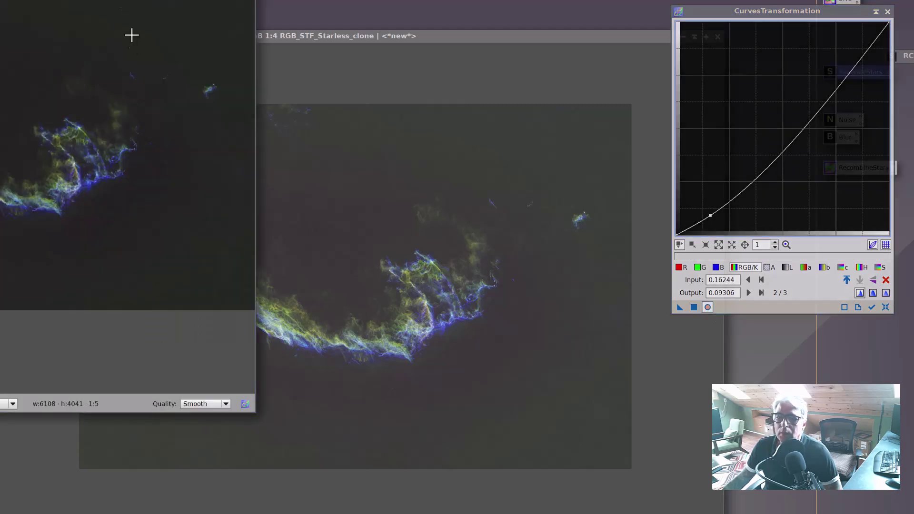
left_click_drag(118, 3, 499, 4)
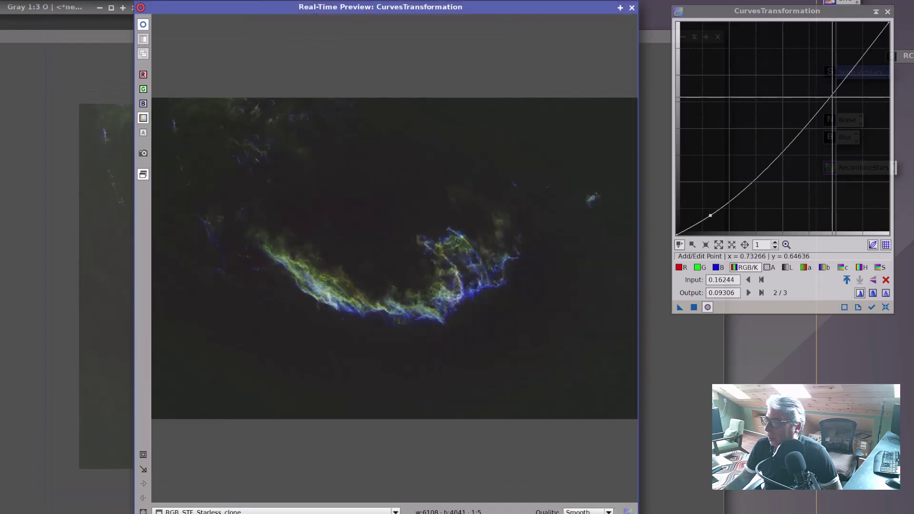
left_click_drag(831, 96, 817, 86)
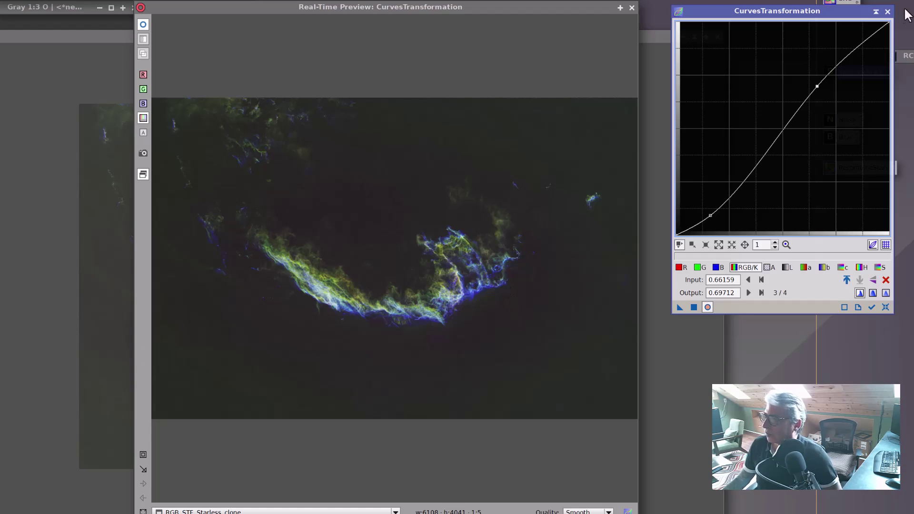
left_click(887, 13)
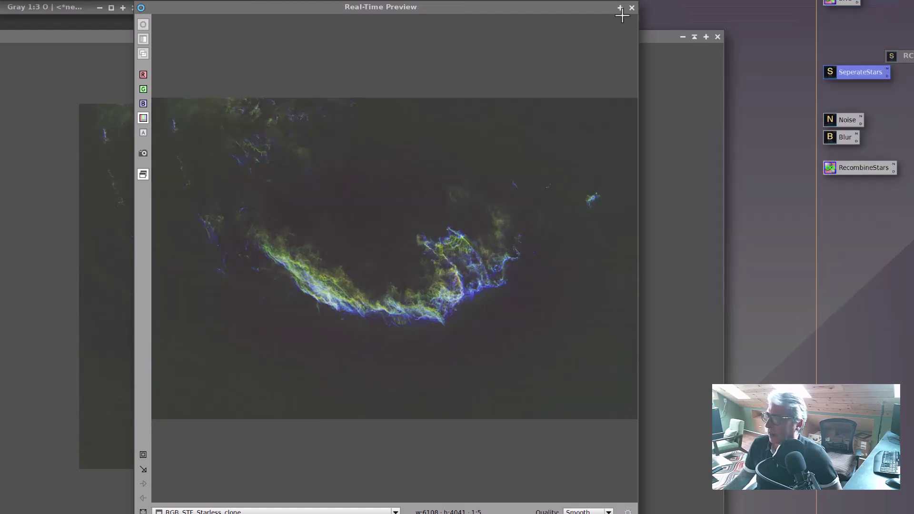
left_click(633, 8)
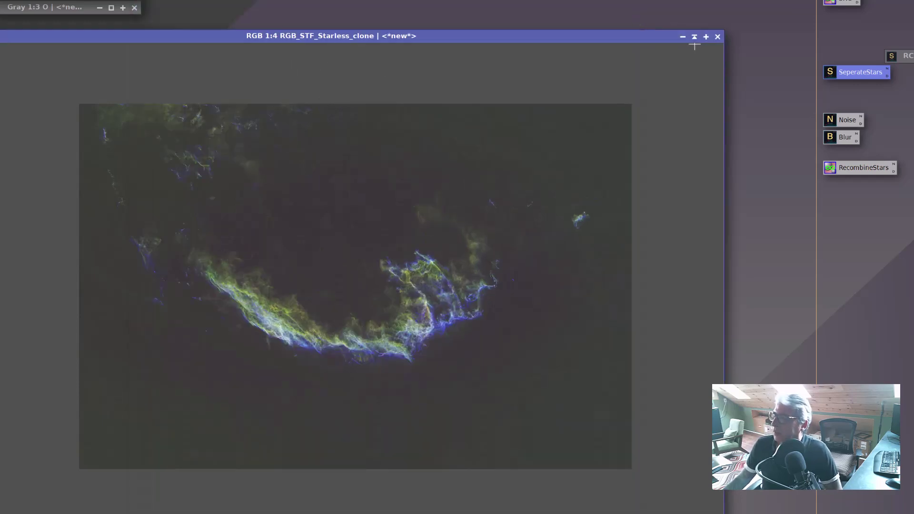
double_click(847, 119)
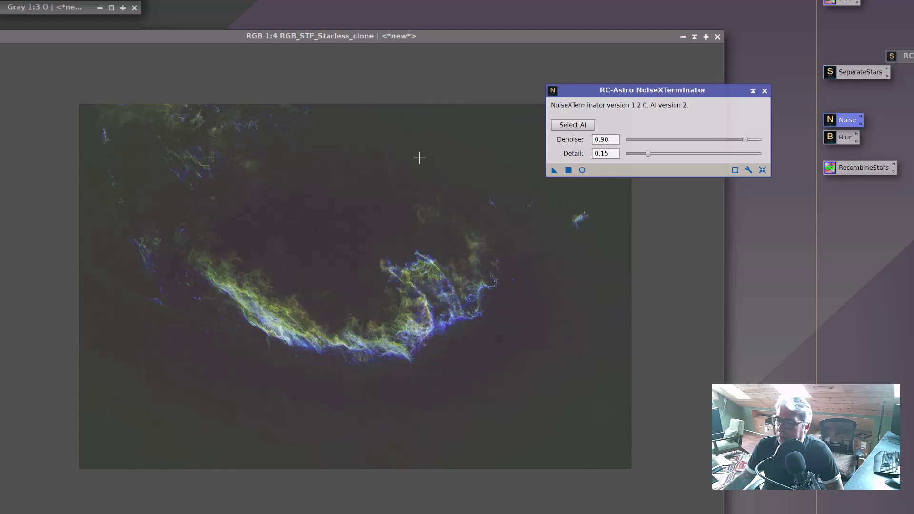
left_click(753, 91)
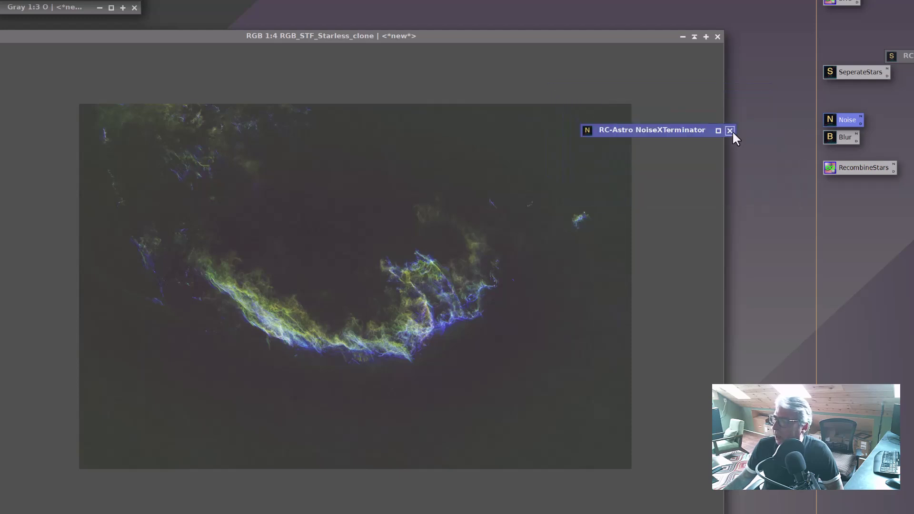
left_click(730, 130)
- Review BlurXTerminator's Sharpen Nonstellar 0.50 settings, close it, and iconize RGB_STF_Starless_clone
double_click(841, 134)
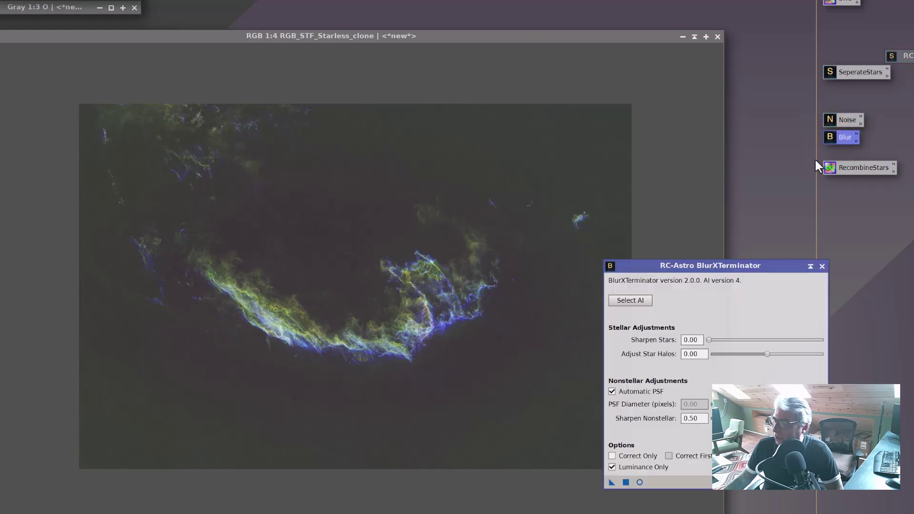
left_click_drag(740, 270, 623, 94)
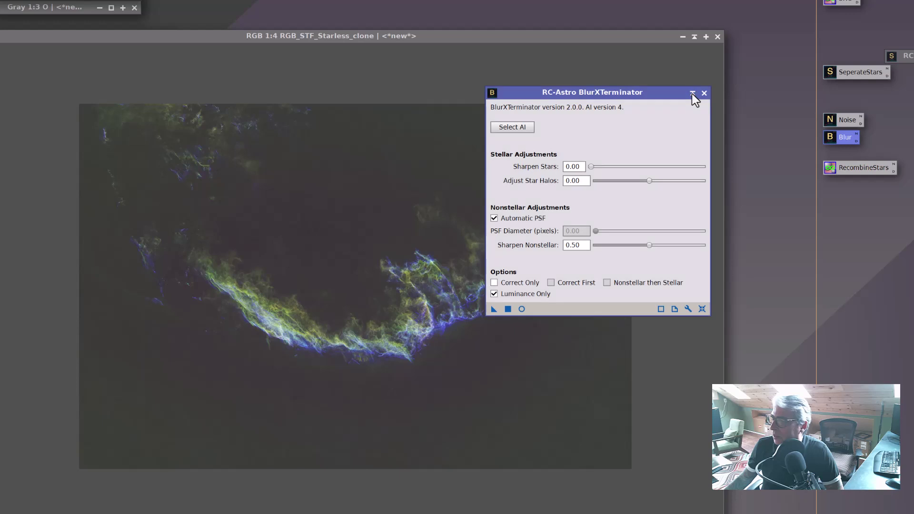
left_click(692, 93)
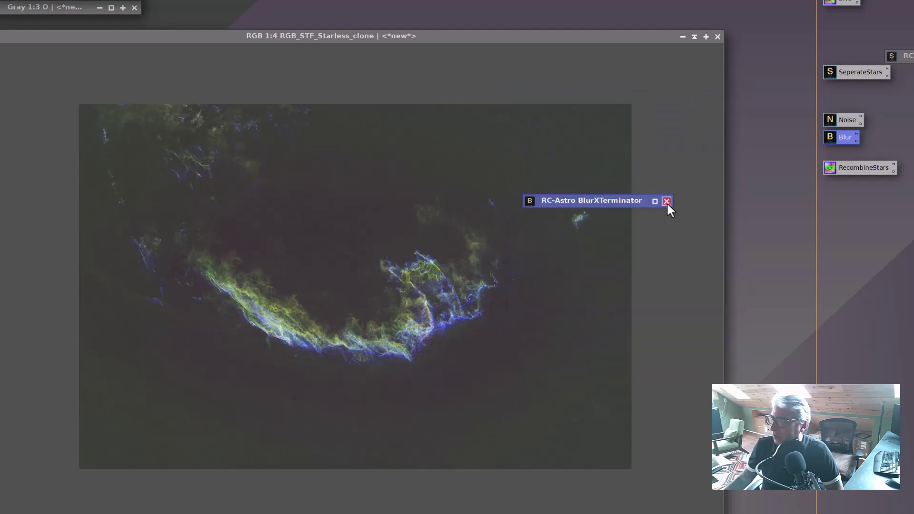
left_click(666, 201)
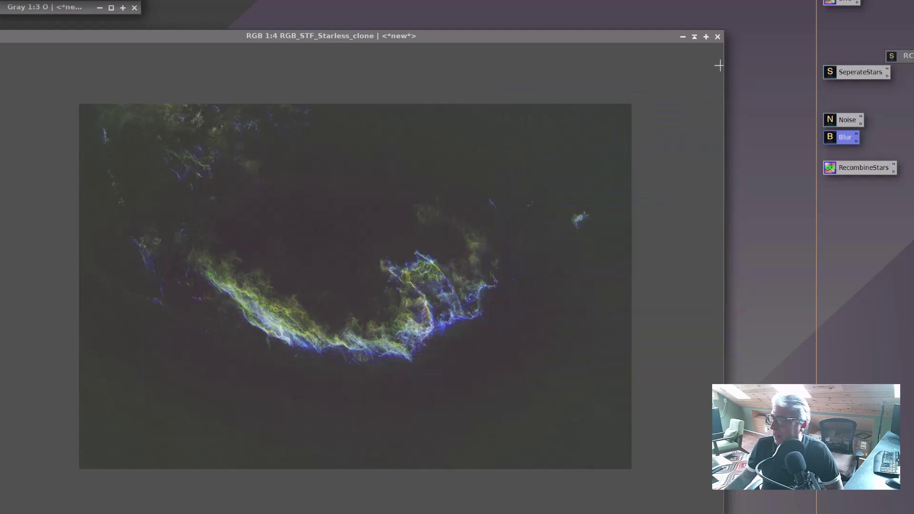
left_click(693, 36)
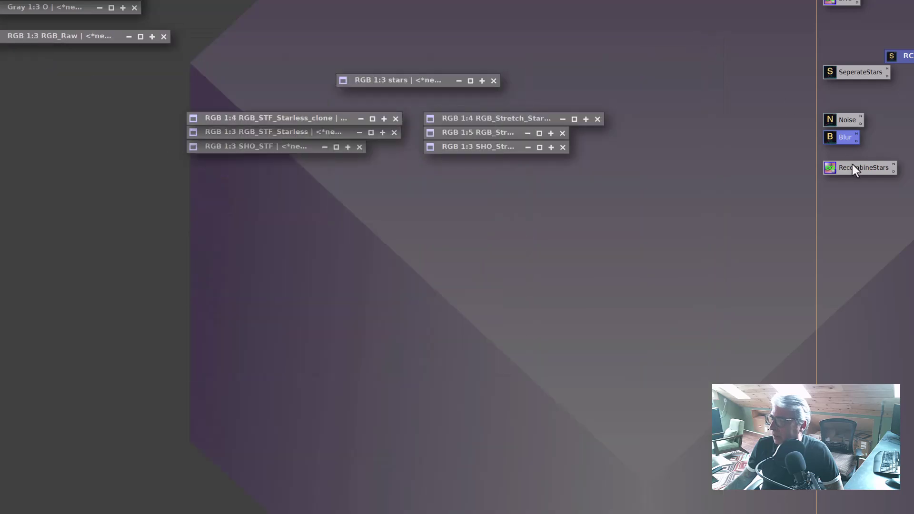
- Review the RecombineStars PixelMath expression, close it, and restore the iconized SHO_STF image
double_click(852, 168)
left_click_drag(697, 176, 412, 165)
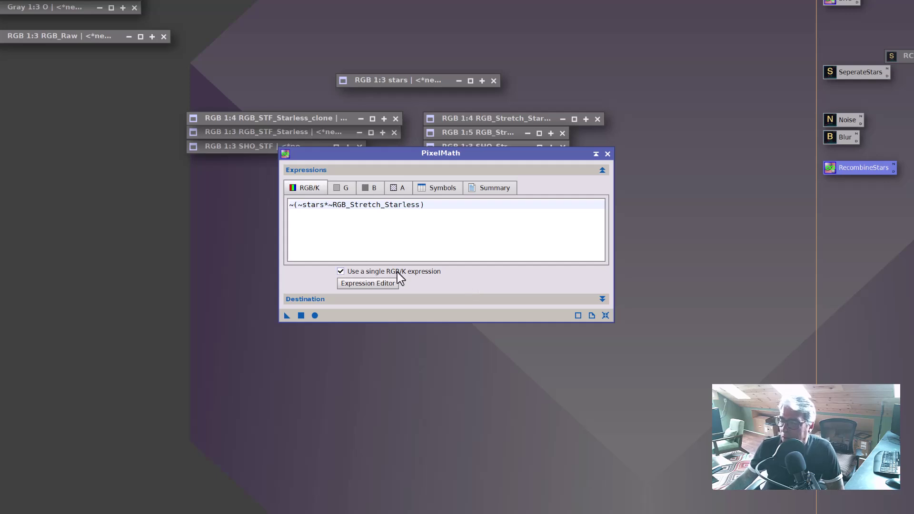
left_click(607, 154)
double_click(476, 140)
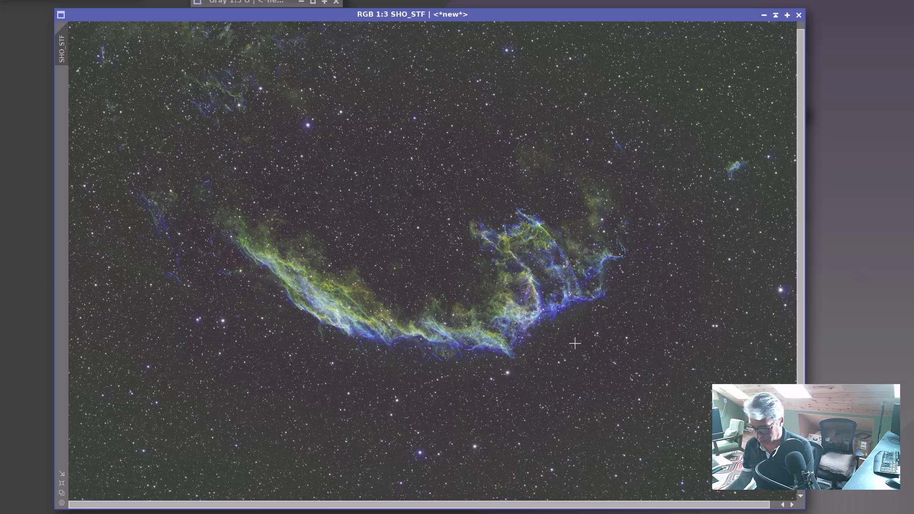
- Zoom and pan around SHO_STF to inspect the nebula, then iconize it
scroll(491, 318, "up", 3)
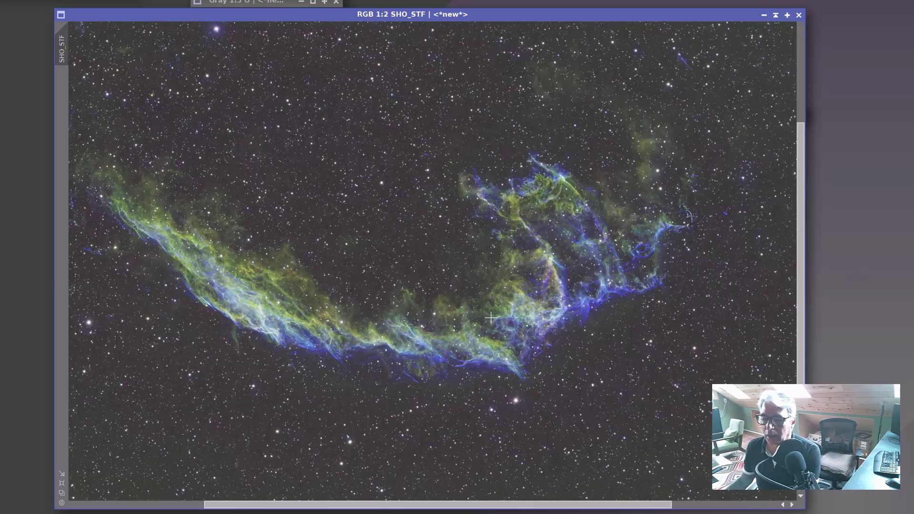
scroll(490, 319, "up", 1)
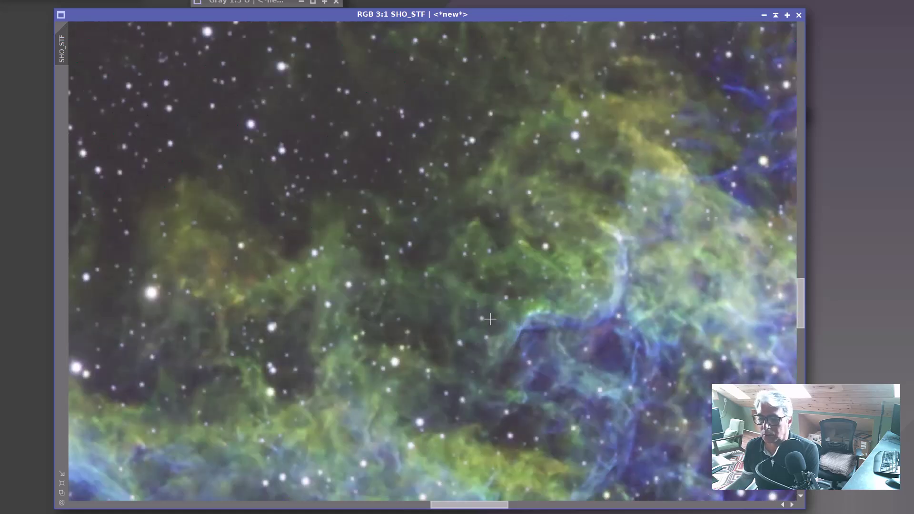
scroll(490, 319, "down", 1)
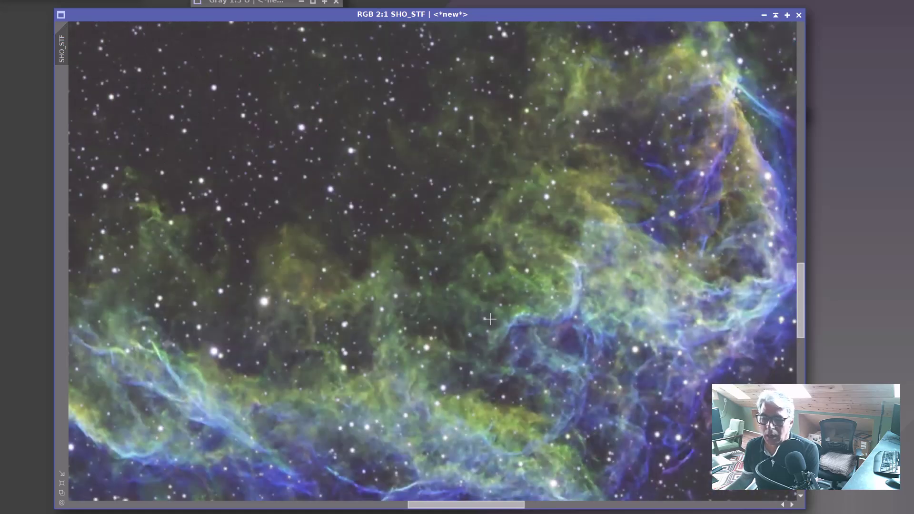
scroll(490, 319, "up", 1)
scroll(490, 319, "down", 1)
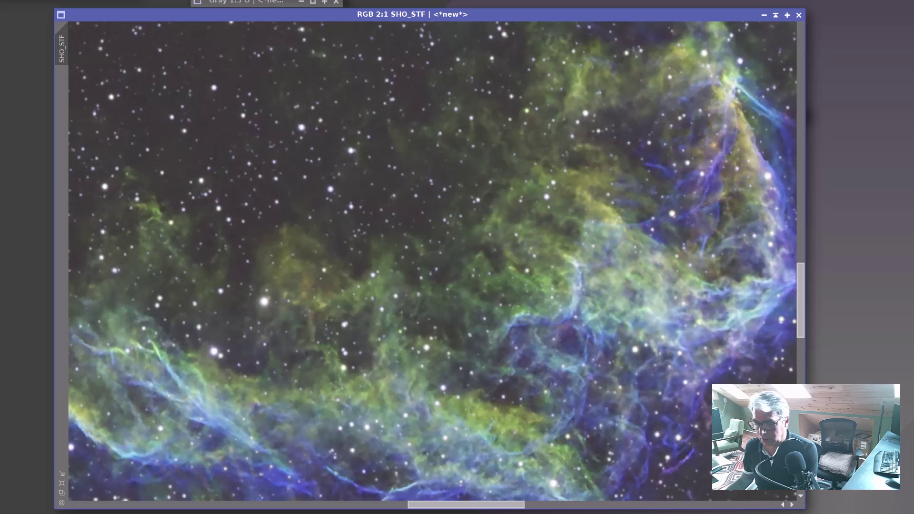
left_click_drag(489, 509, 558, 505)
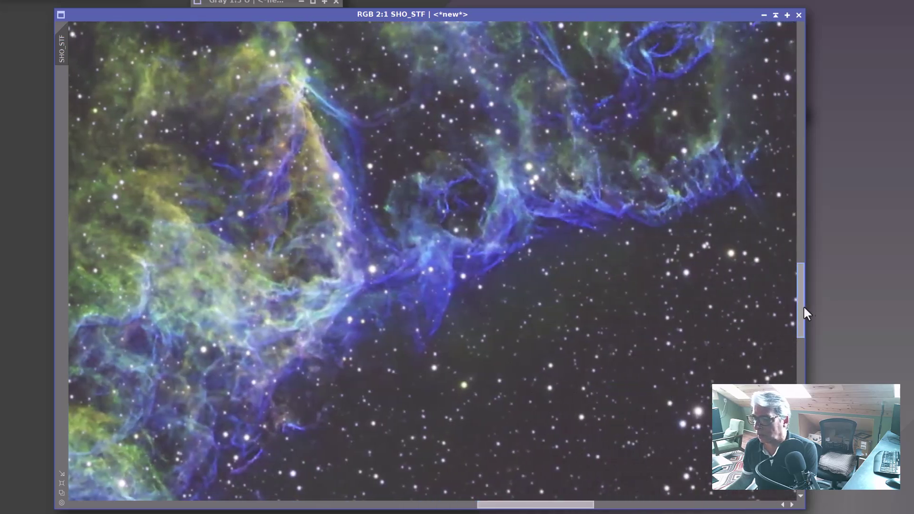
left_click_drag(800, 305, 781, 247)
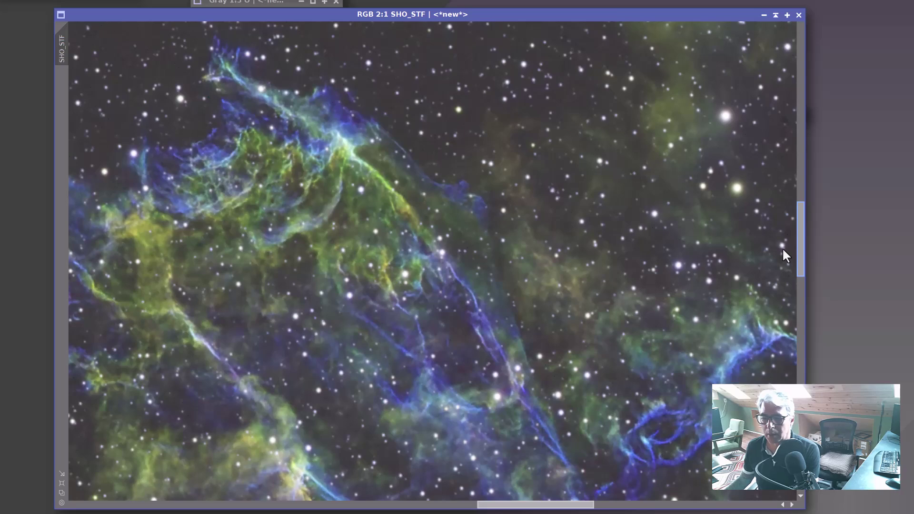
scroll(439, 335, "up", 1)
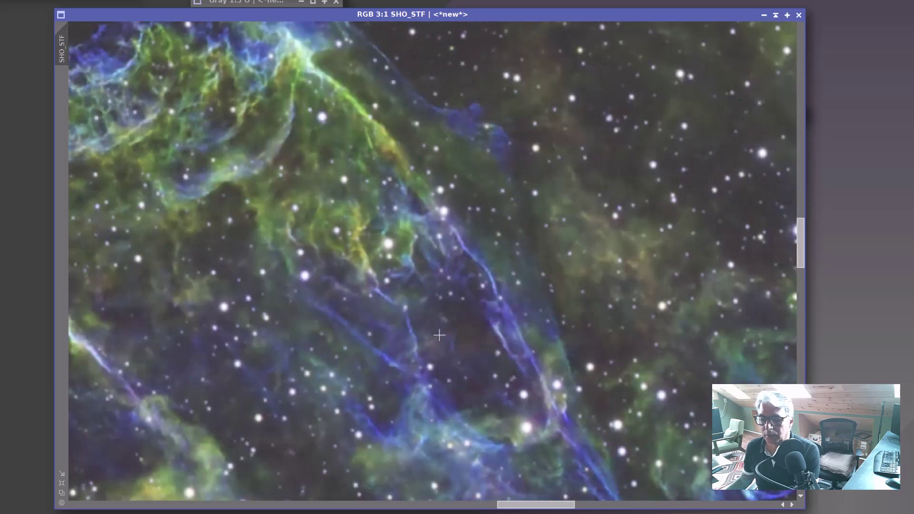
scroll(439, 335, "down", 1)
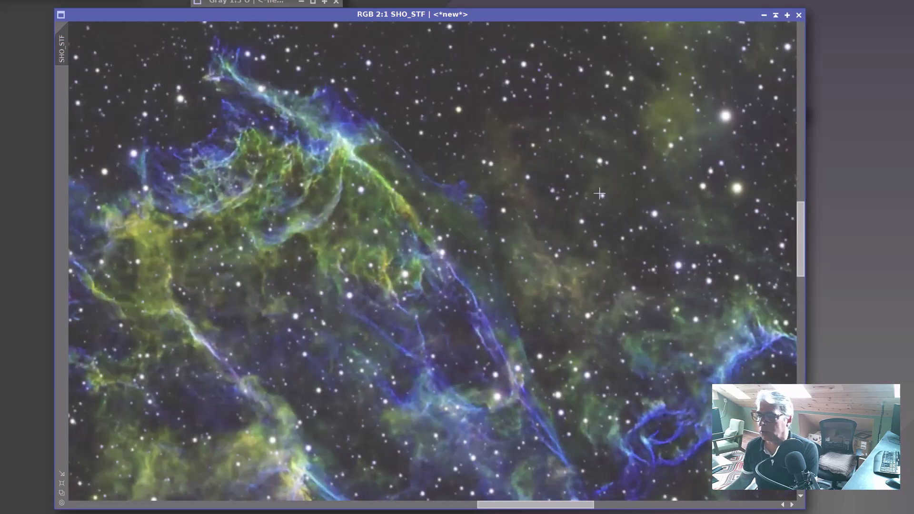
left_click(775, 15)
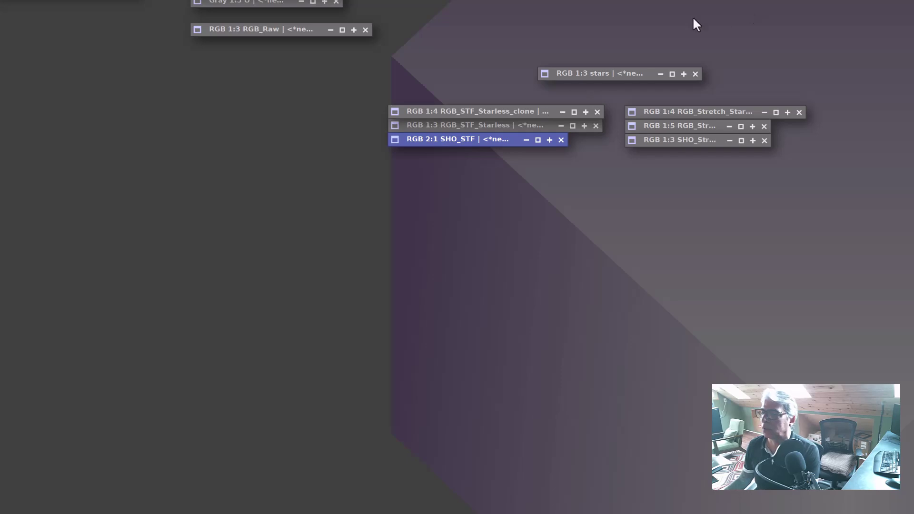
- Glance at RGB_Stretch_Starless, iconize it again, and restore the SHO_Stretch image with its stars
double_click(688, 111)
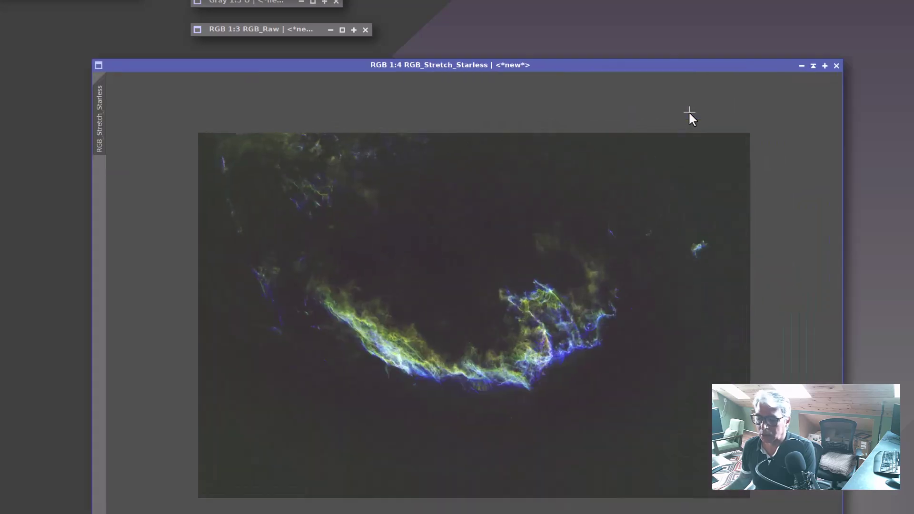
left_click(813, 65)
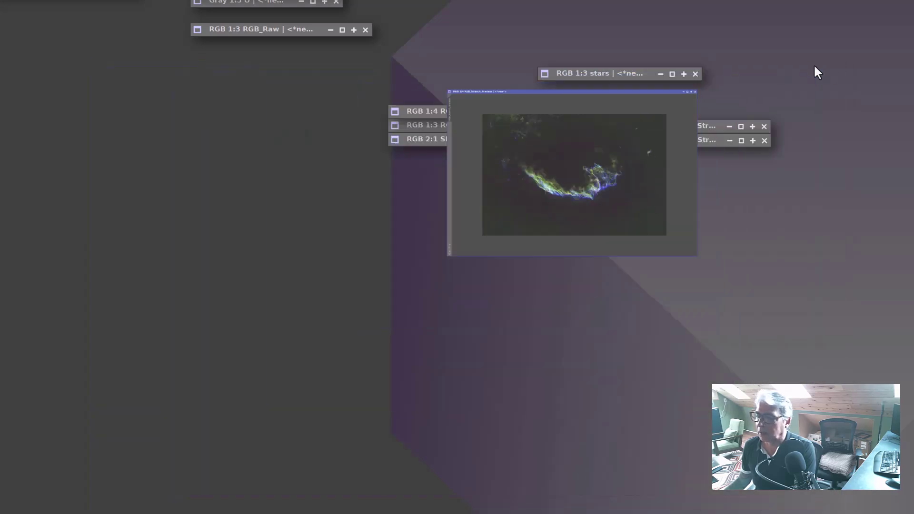
double_click(645, 140)
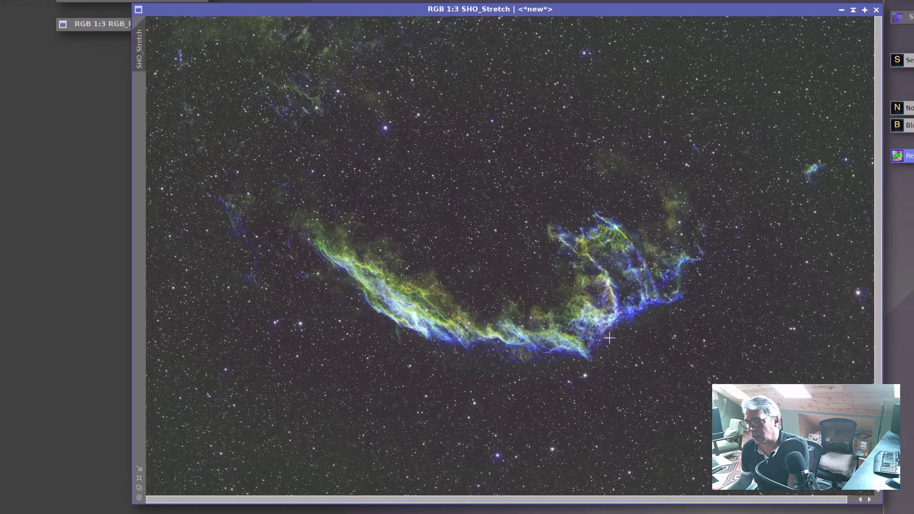
scroll(684, 335, "down", 1)
scroll(659, 303, "up", 4)
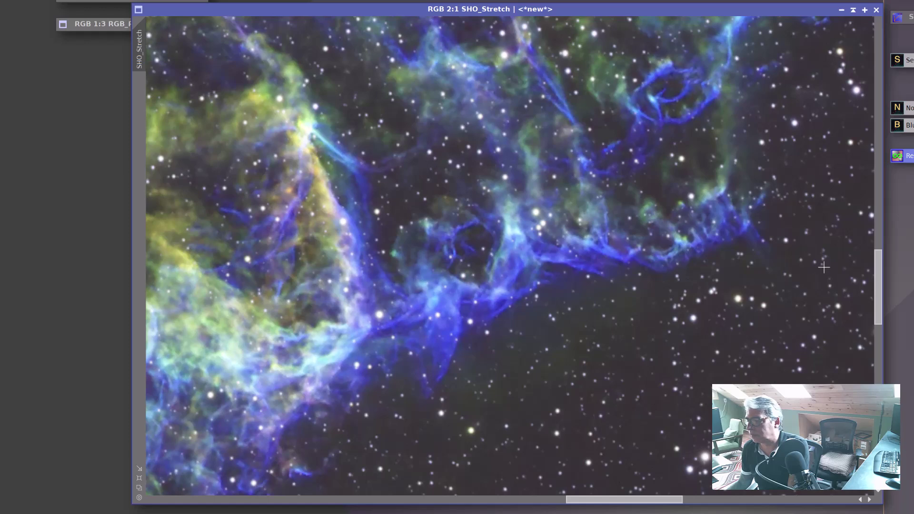
left_click_drag(879, 272, 866, 225)
scroll(594, 275, "down", 1)
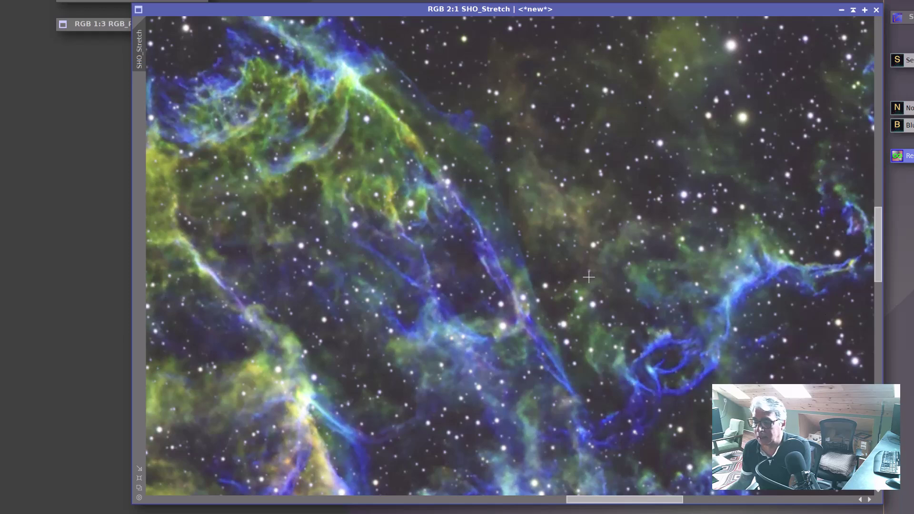
scroll(386, 348, "up", 1)
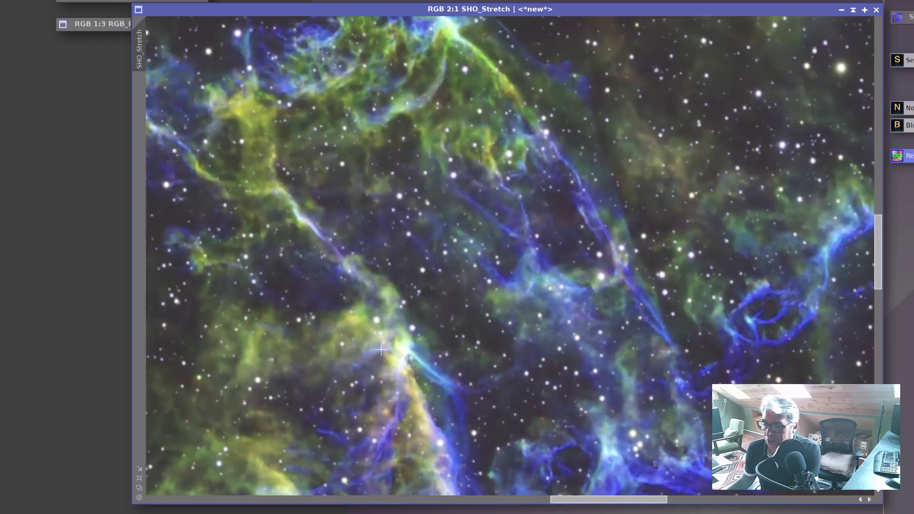
left_click_drag(604, 499, 578, 500)
scroll(672, 419, "up", 1)
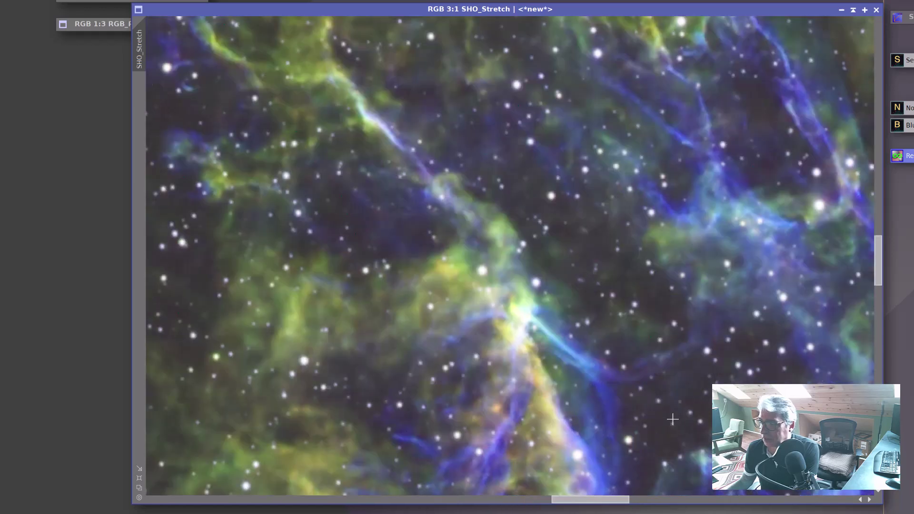
scroll(672, 419, "down", 2)
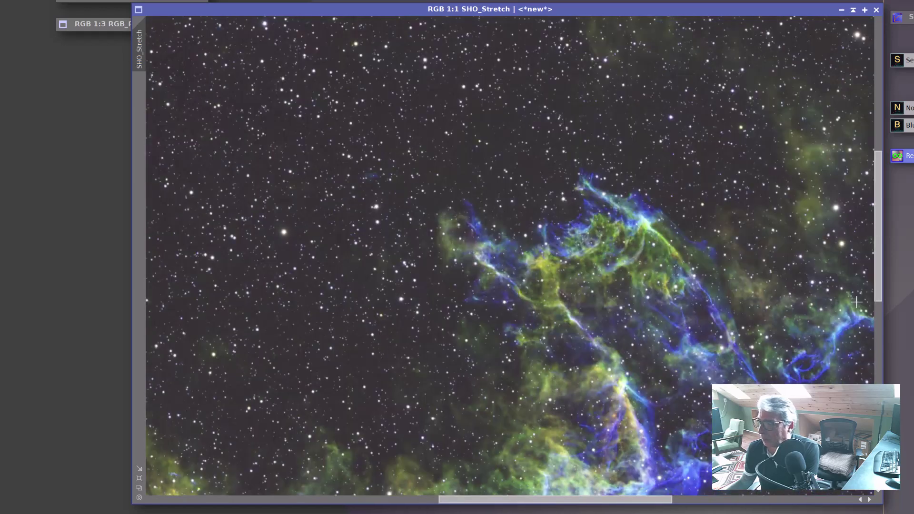
left_click_drag(875, 256, 871, 293)
left_click_drag(590, 501, 611, 502)
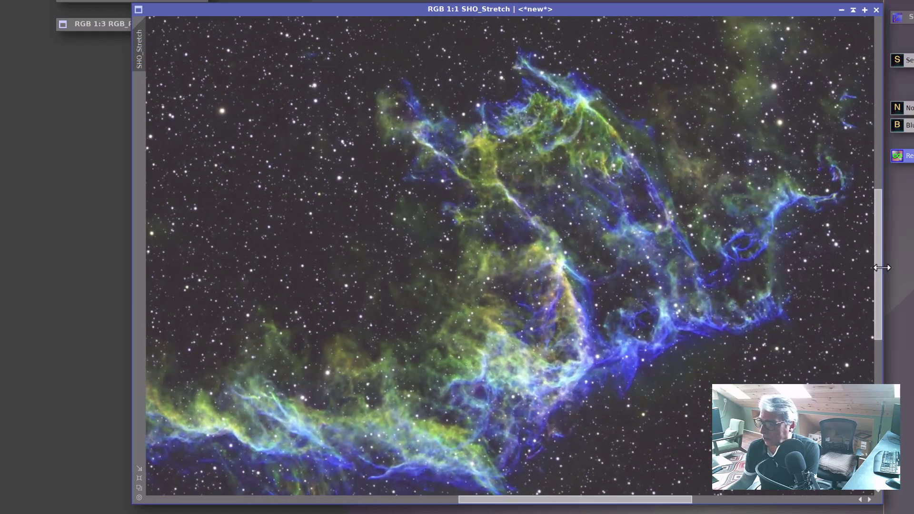
left_click_drag(876, 268, 877, 278)
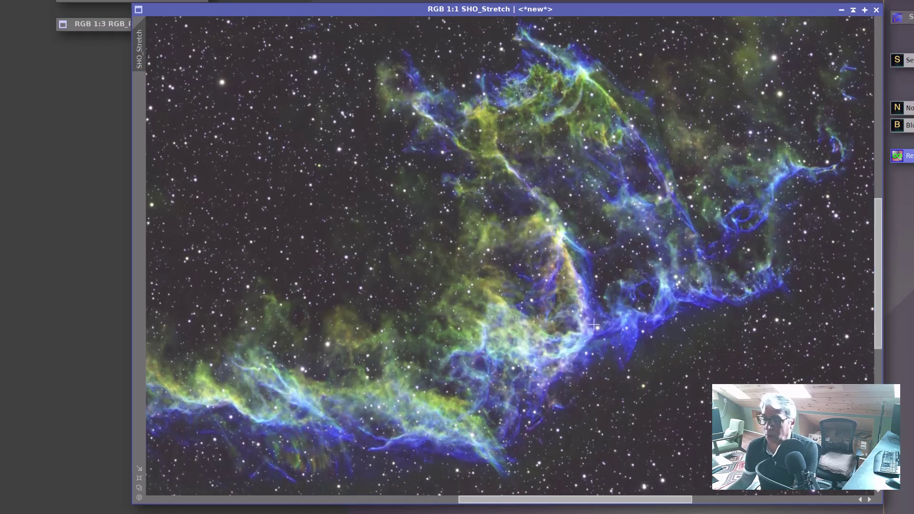
scroll(671, 316, "down", 1)
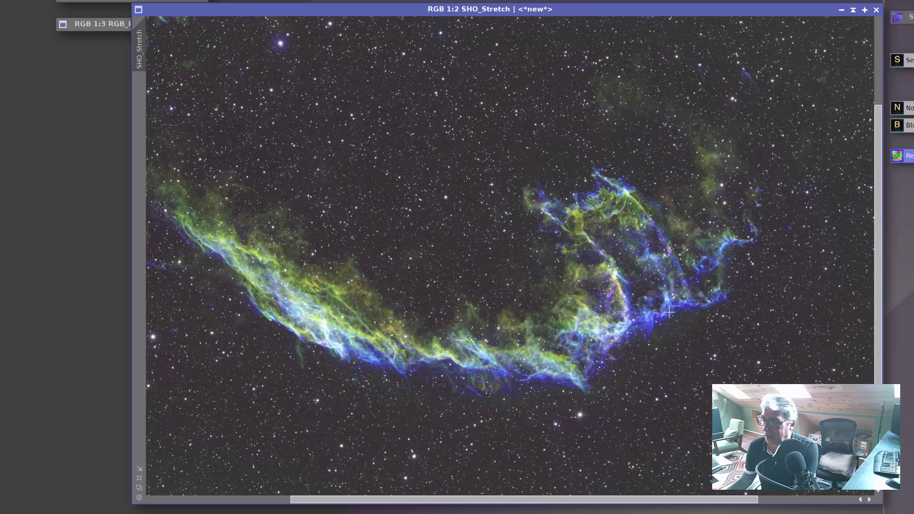
scroll(668, 313, "up", 2)
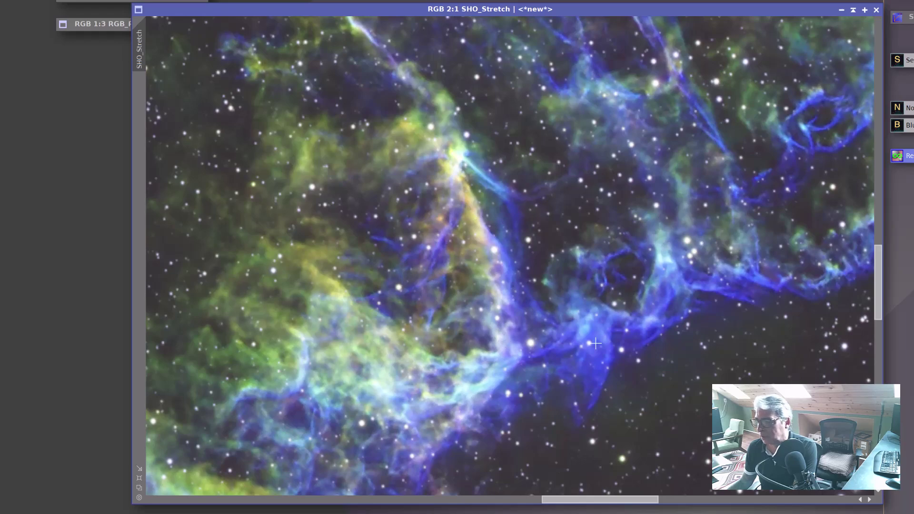
scroll(595, 343, "up", 1)
scroll(596, 343, "down", 3)
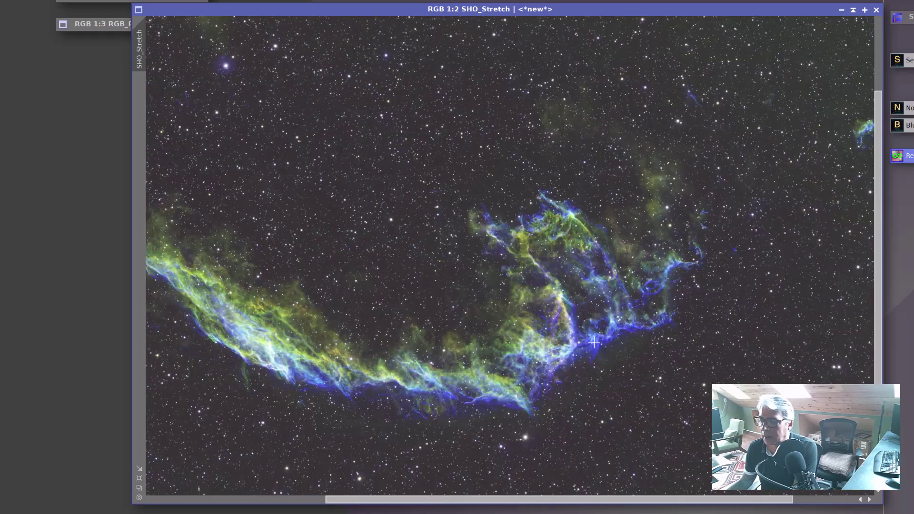
scroll(593, 343, "down", 1)
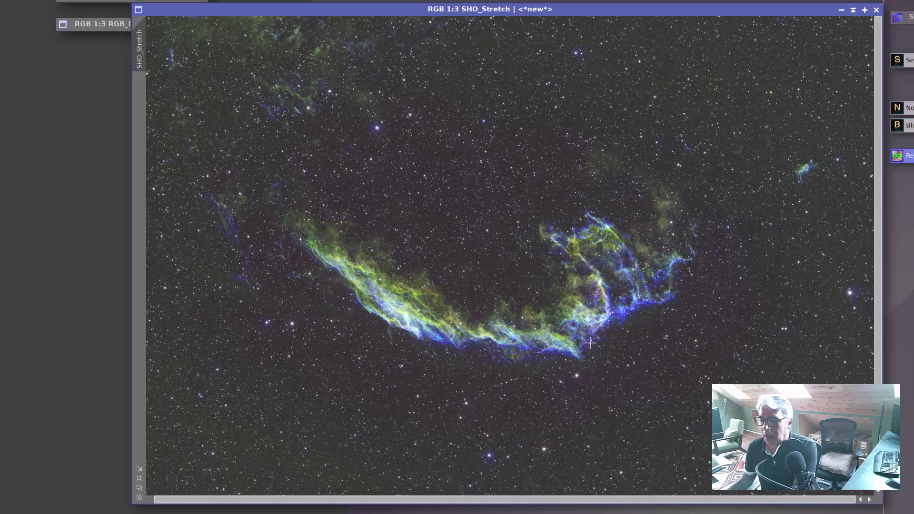